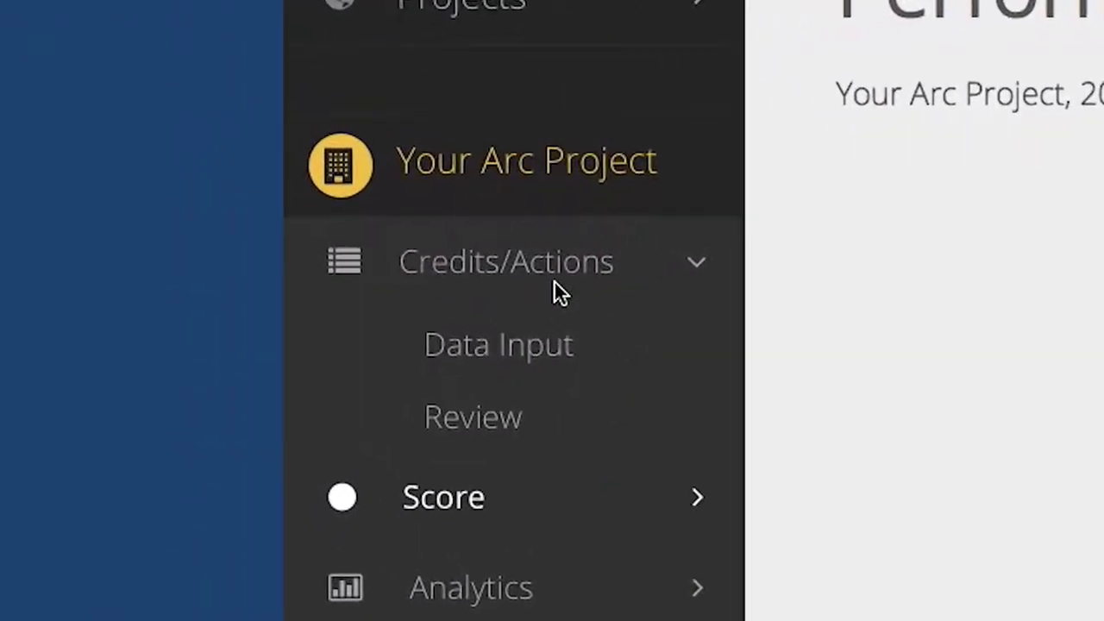
# Step: From Data Input, add an electricity meter 'Electric Meter' in kWh, purchased from the grid
pyautogui.click(589, 364)
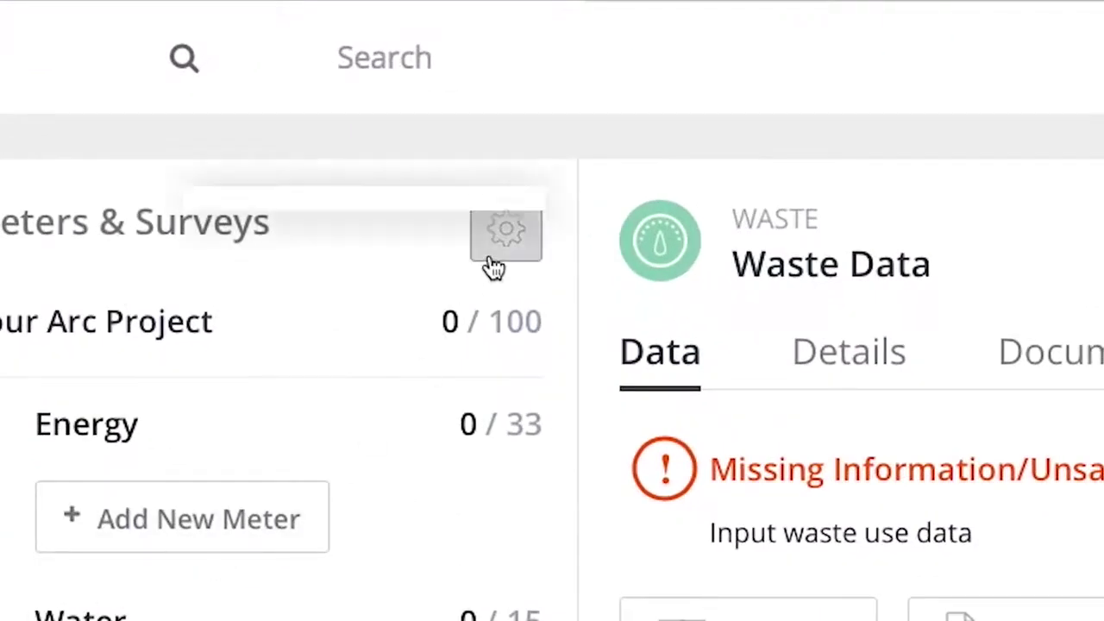
pyautogui.click(504, 227)
pyautogui.click(457, 289)
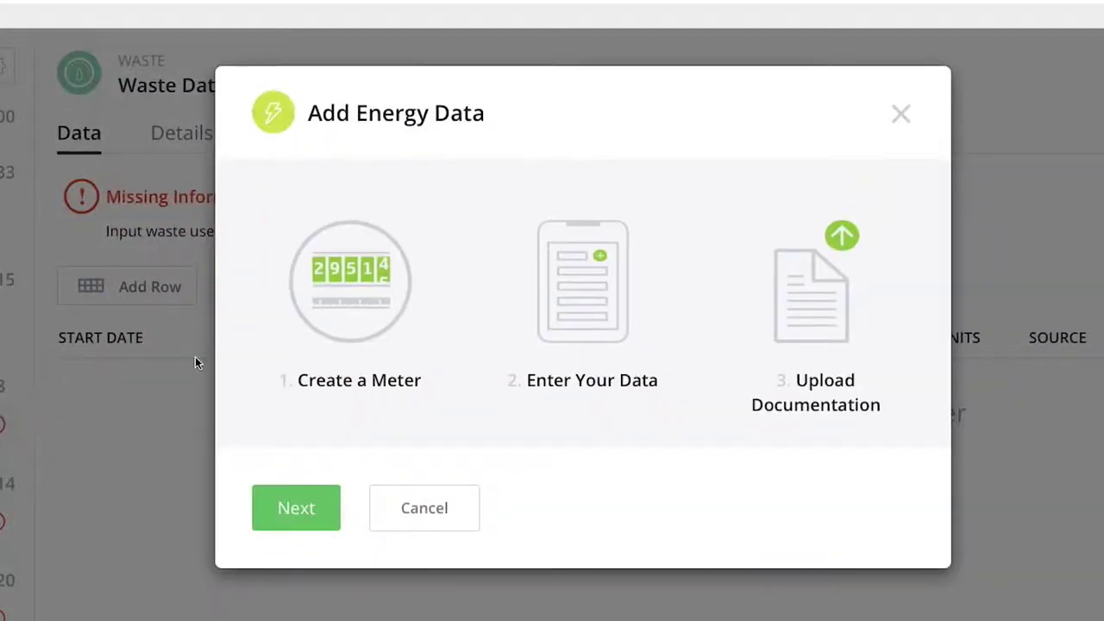
pyautogui.click(290, 505)
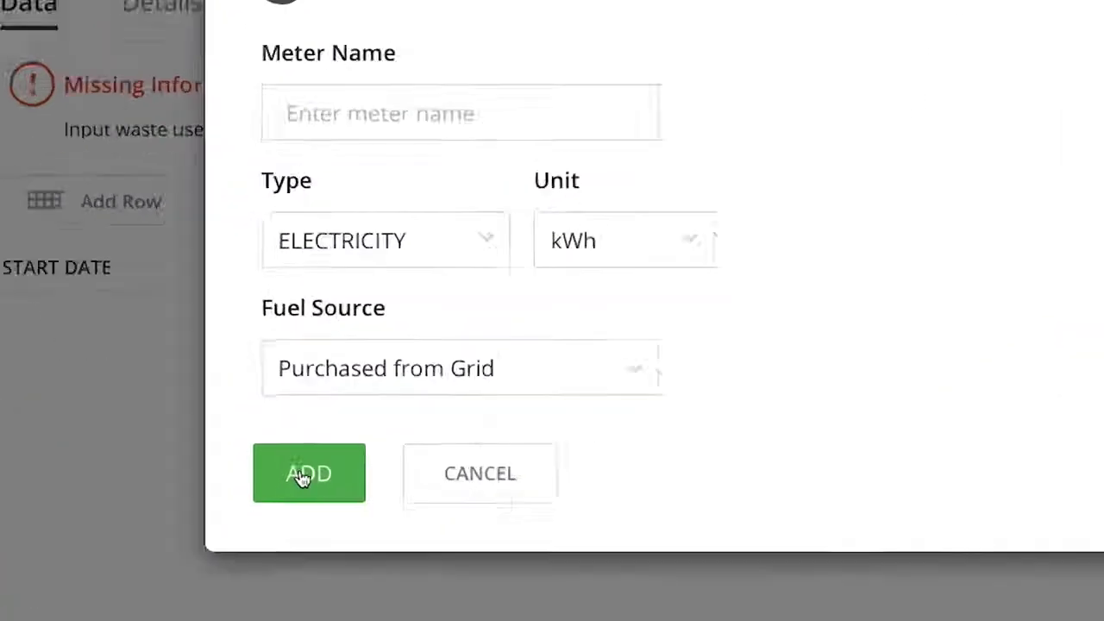
pyautogui.click(611, 379)
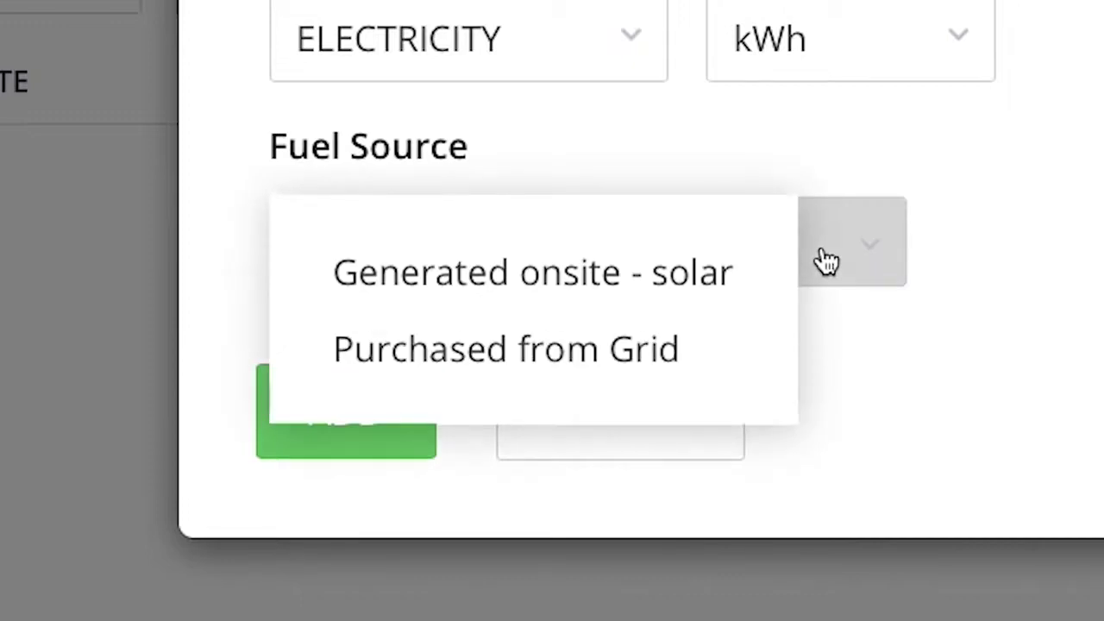
pyautogui.click(826, 261)
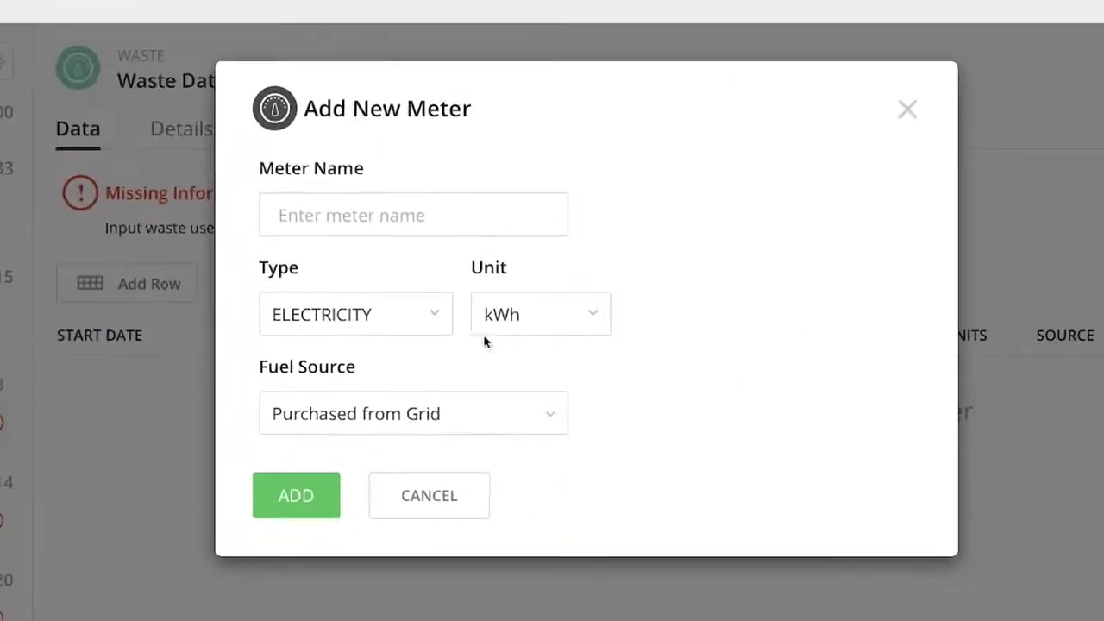
pyautogui.write('E')
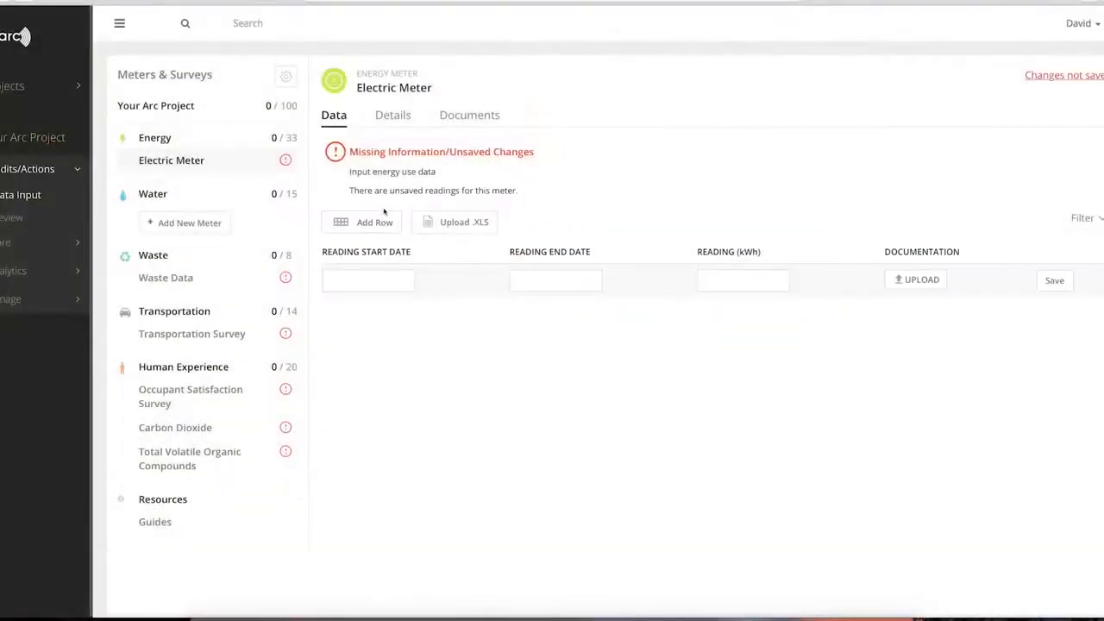
# Step: Save a Jan 1–Jan 31, 2018 reading of 1678 kWh for Electric Meter
pyautogui.click(372, 274)
pyautogui.click(481, 314)
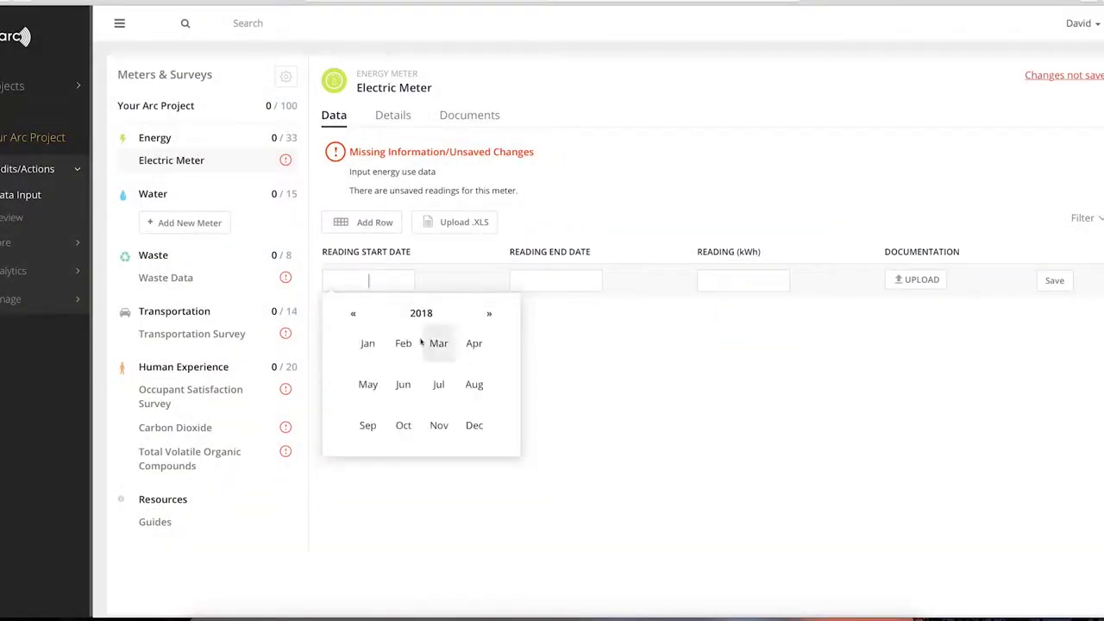
pyautogui.click(368, 347)
pyautogui.click(400, 282)
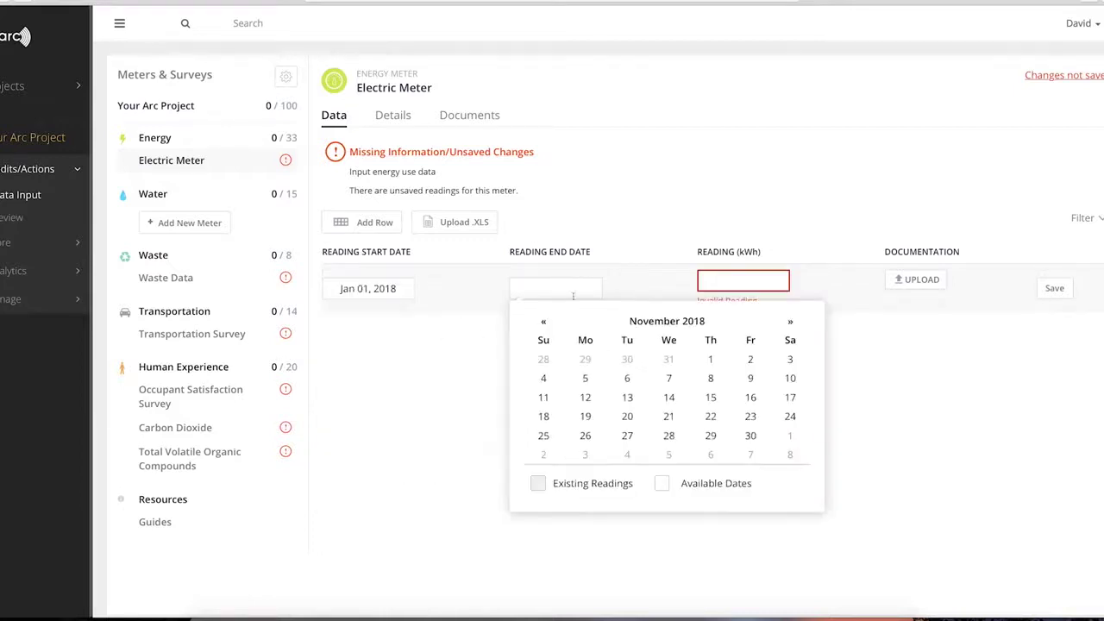
pyautogui.click(601, 321)
pyautogui.click(555, 350)
pyautogui.click(671, 432)
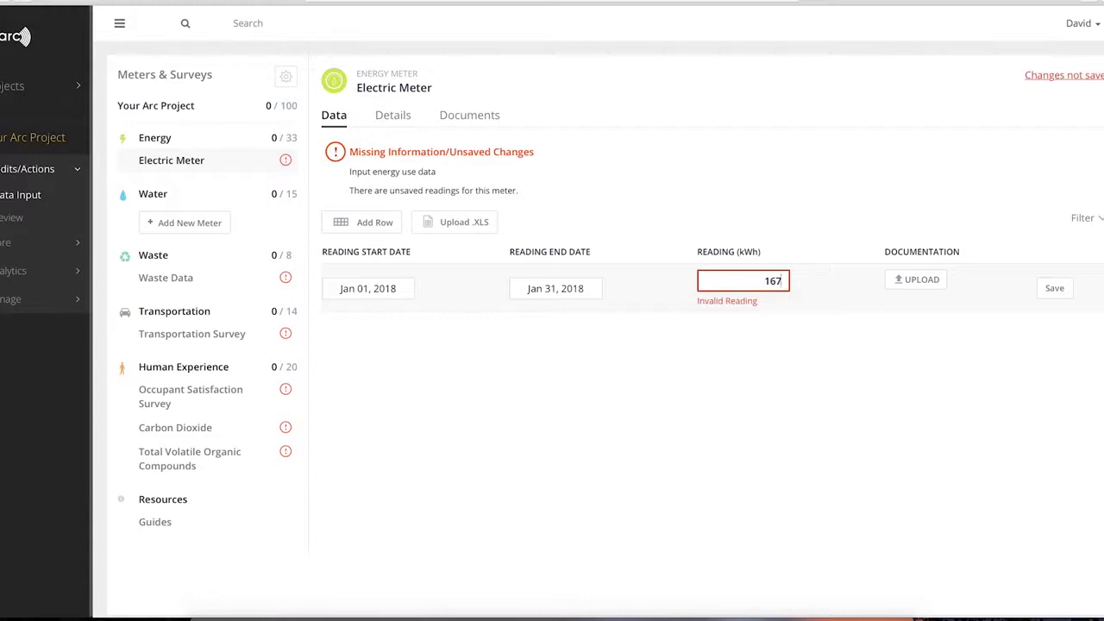
pyautogui.click(1054, 287)
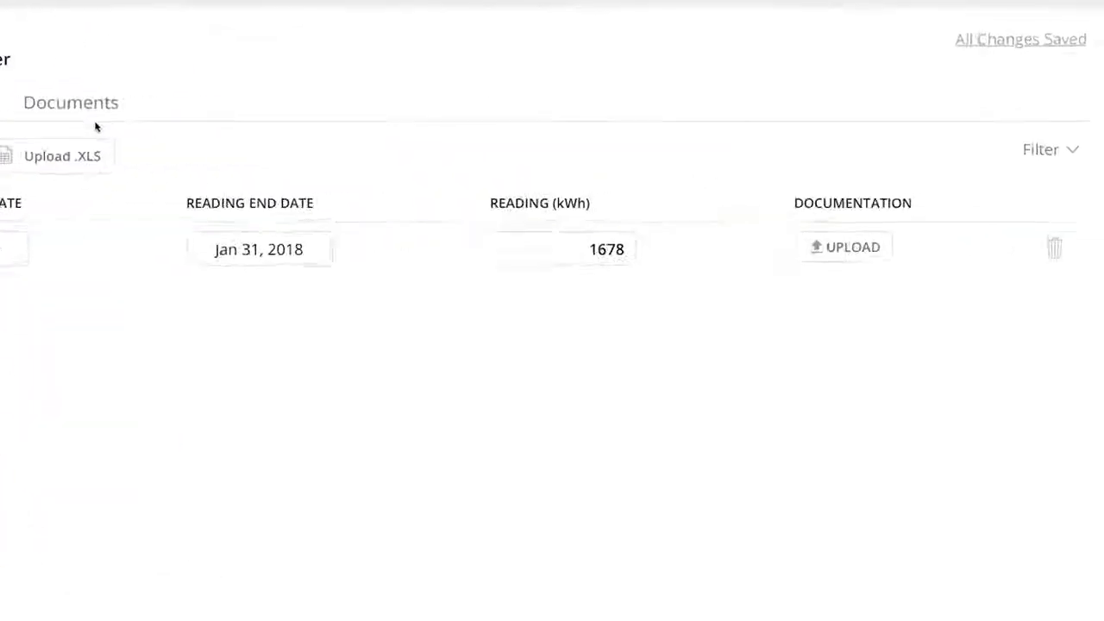
# Step: Attach the Energy Utility Bill file from the computer to the reading
pyautogui.click(819, 268)
pyautogui.click(821, 289)
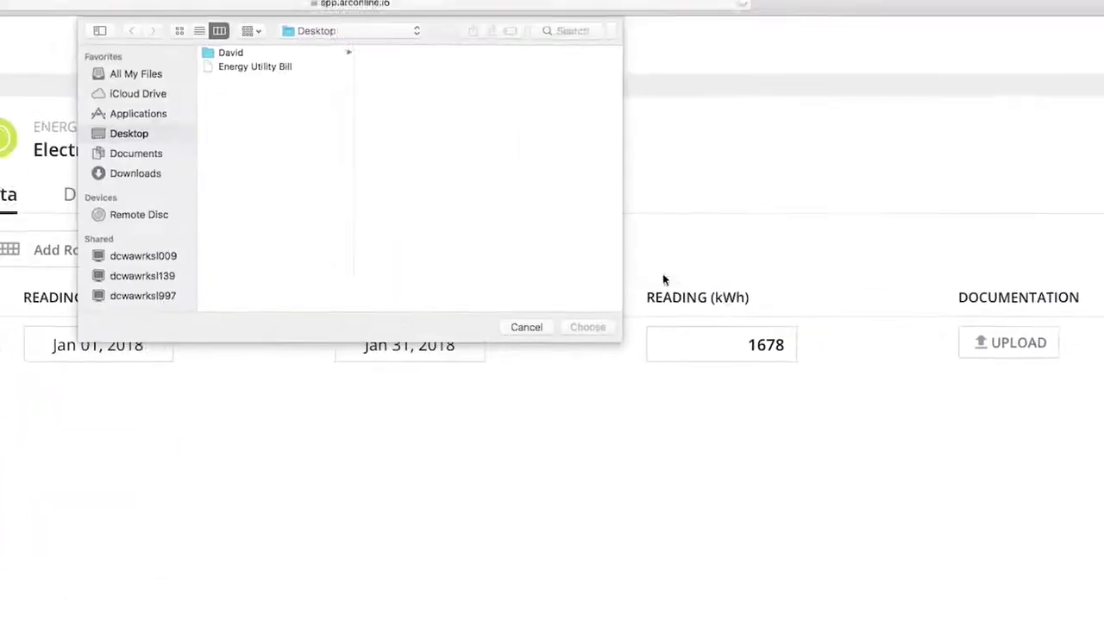
pyautogui.click(300, 90)
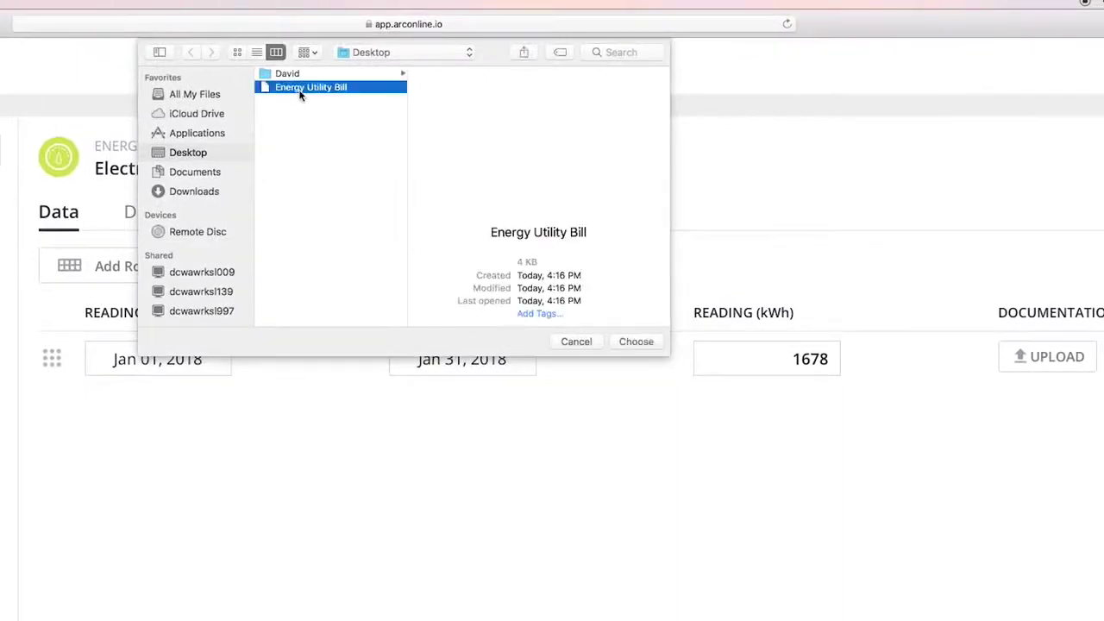
pyautogui.click(642, 340)
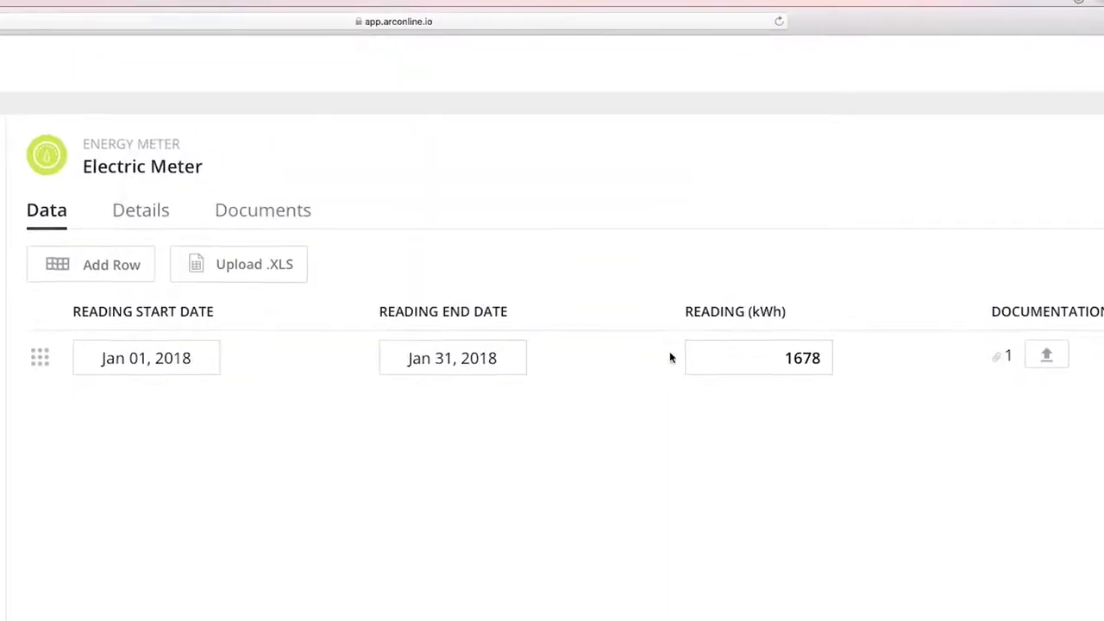
pyautogui.click(1103, 365)
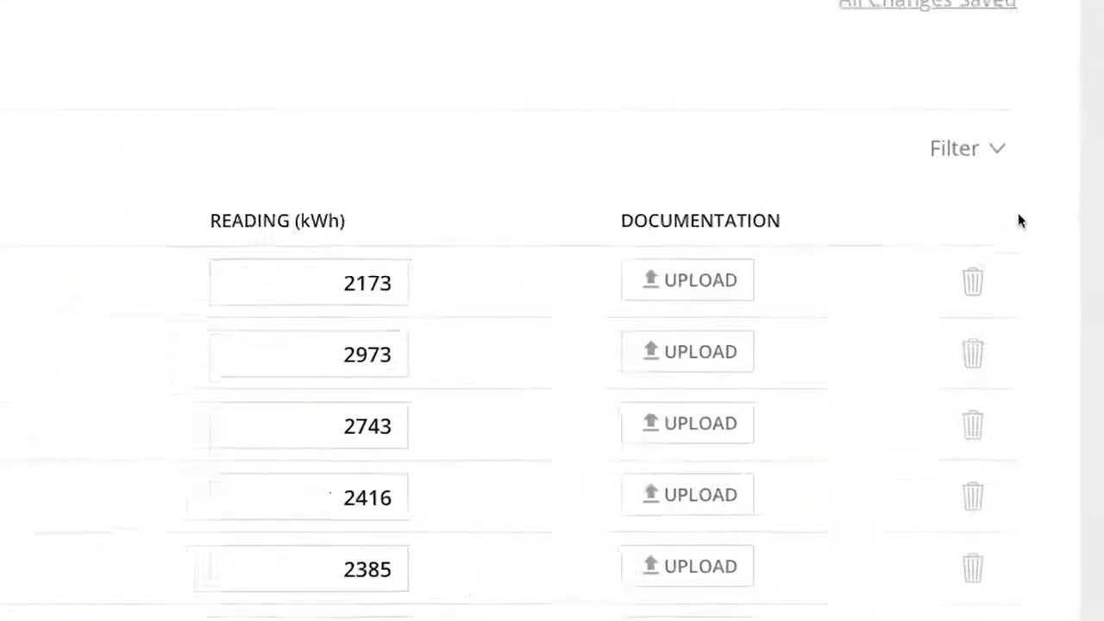
# Step: Open the date-range filter on Electric Meter's monthly readings
pyautogui.click(979, 151)
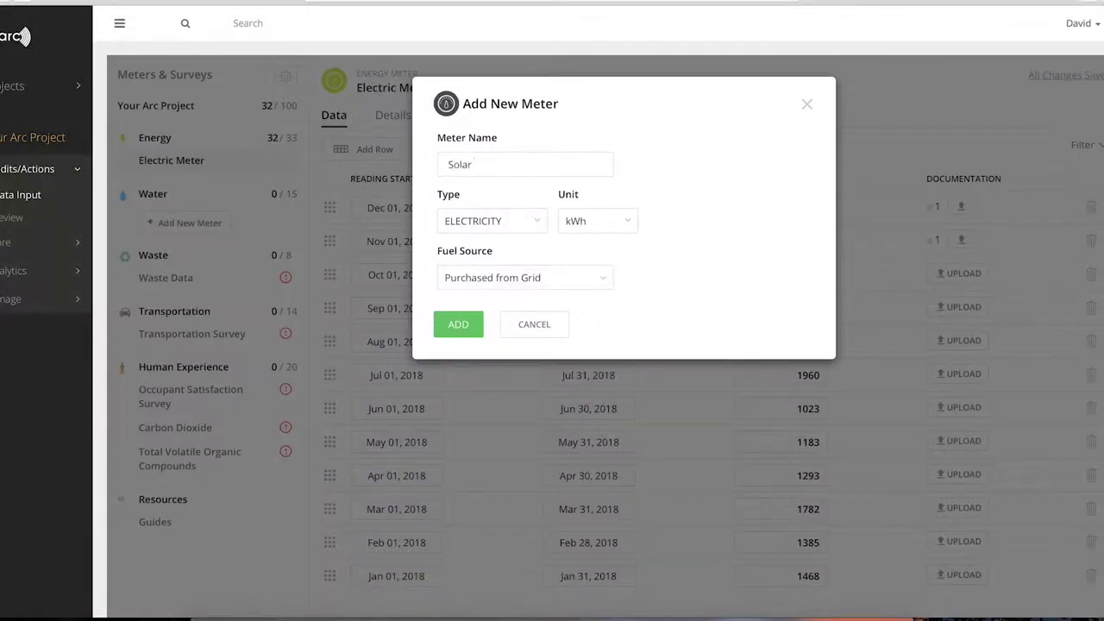
# Step: Set Solar PV's fuel source to Generated onsite - solar and add the meter
pyautogui.click(578, 277)
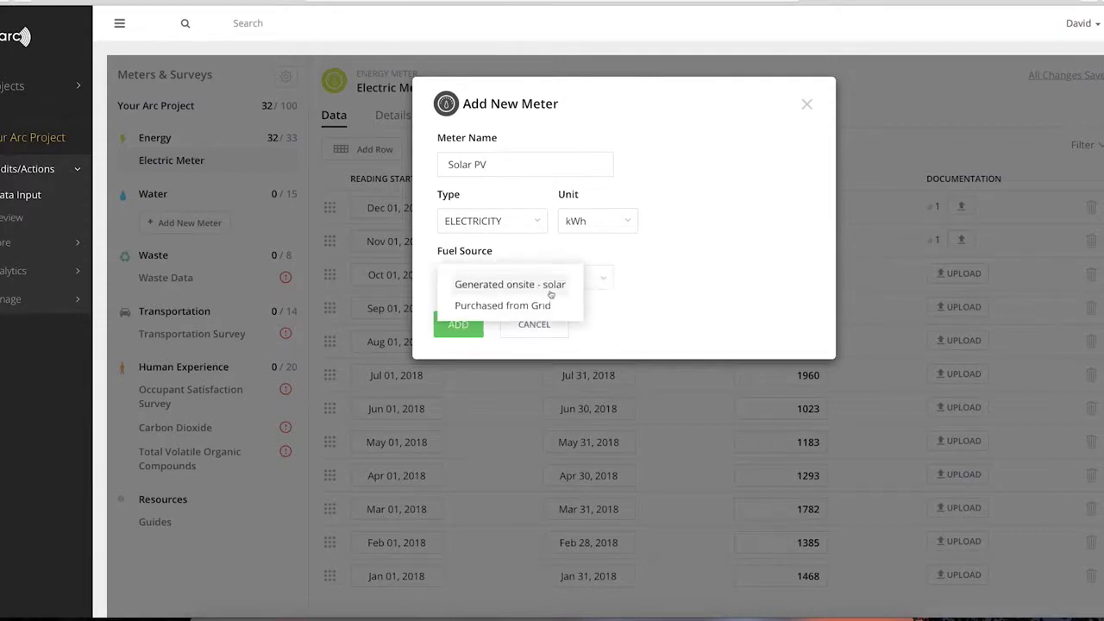
pyautogui.click(553, 288)
pyautogui.click(455, 322)
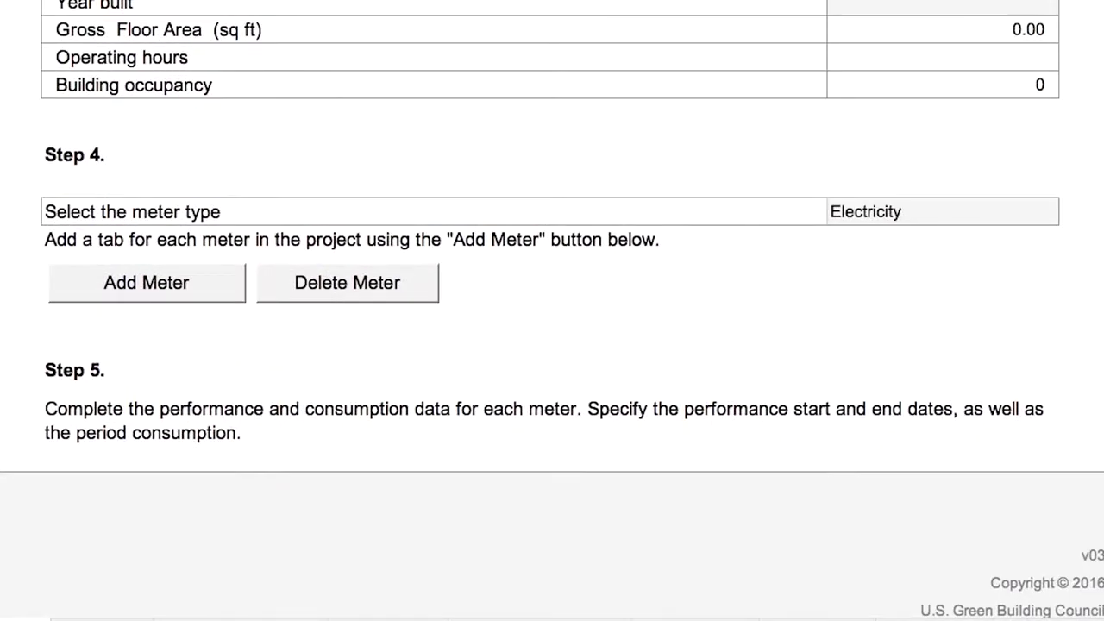
# Step: Add an Electricity meter sheet named 'New Electricity Meter' to the template
pyautogui.click(1018, 211)
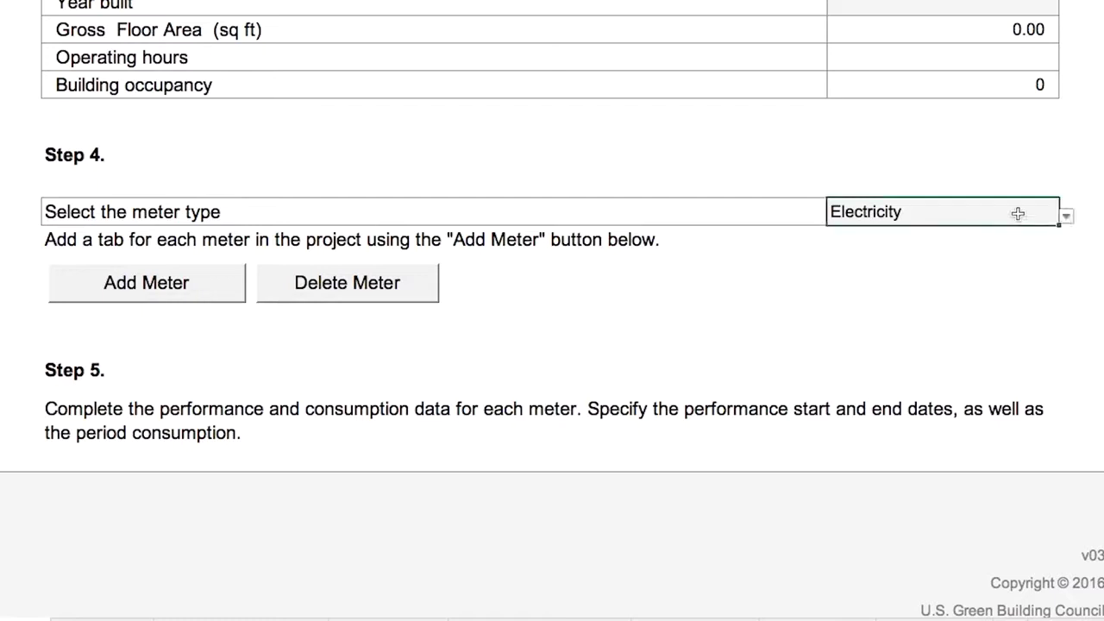
pyautogui.click(1072, 216)
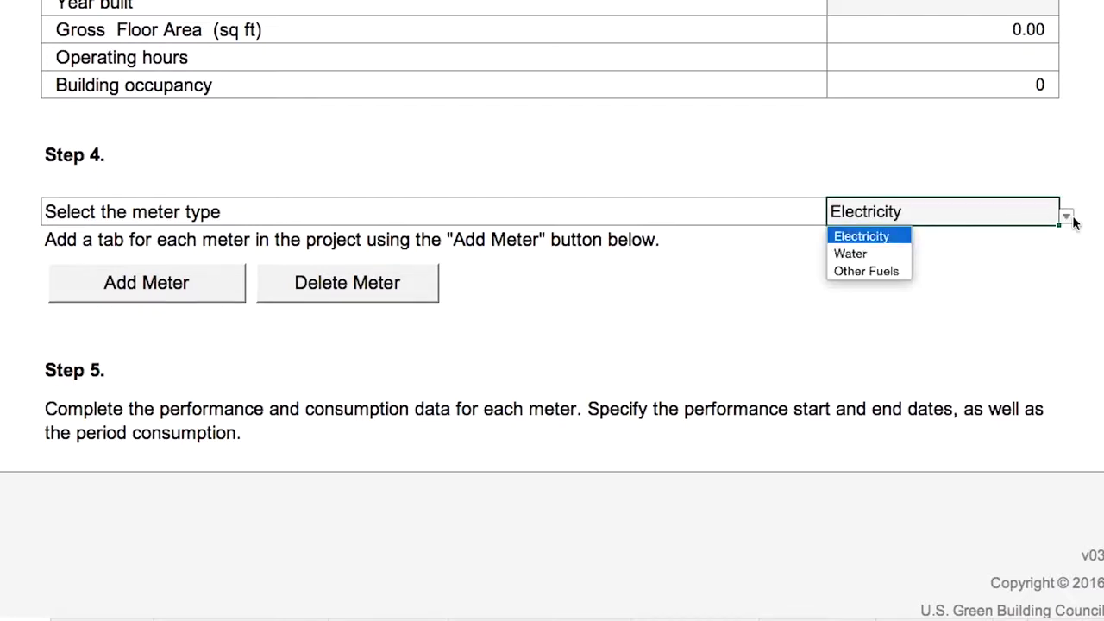
pyautogui.click(890, 236)
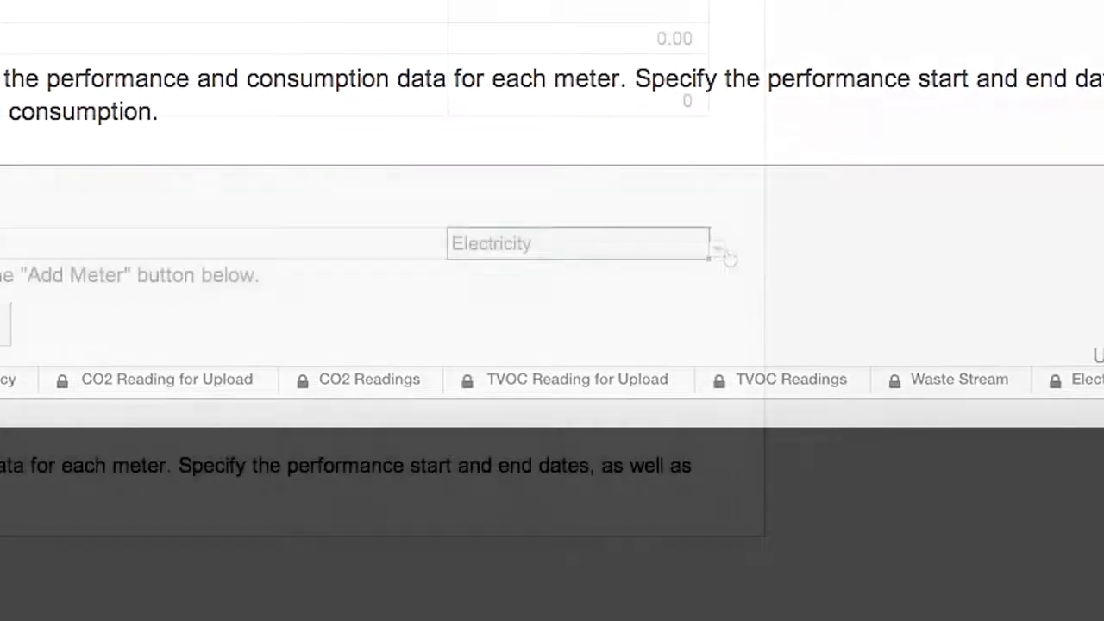
pyautogui.click(717, 249)
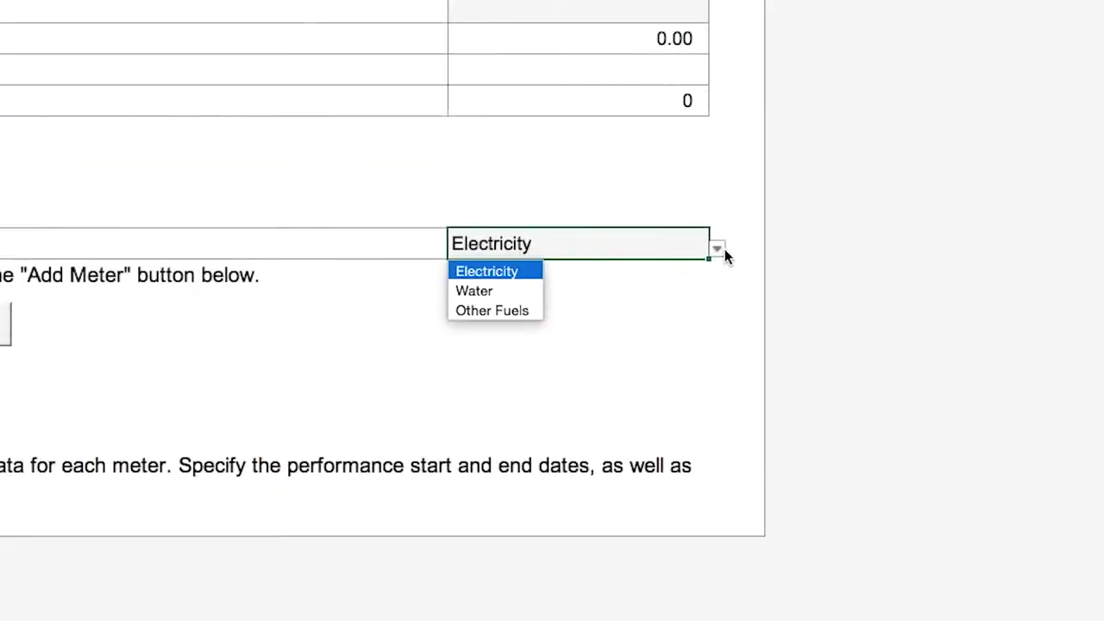
pyautogui.click(519, 273)
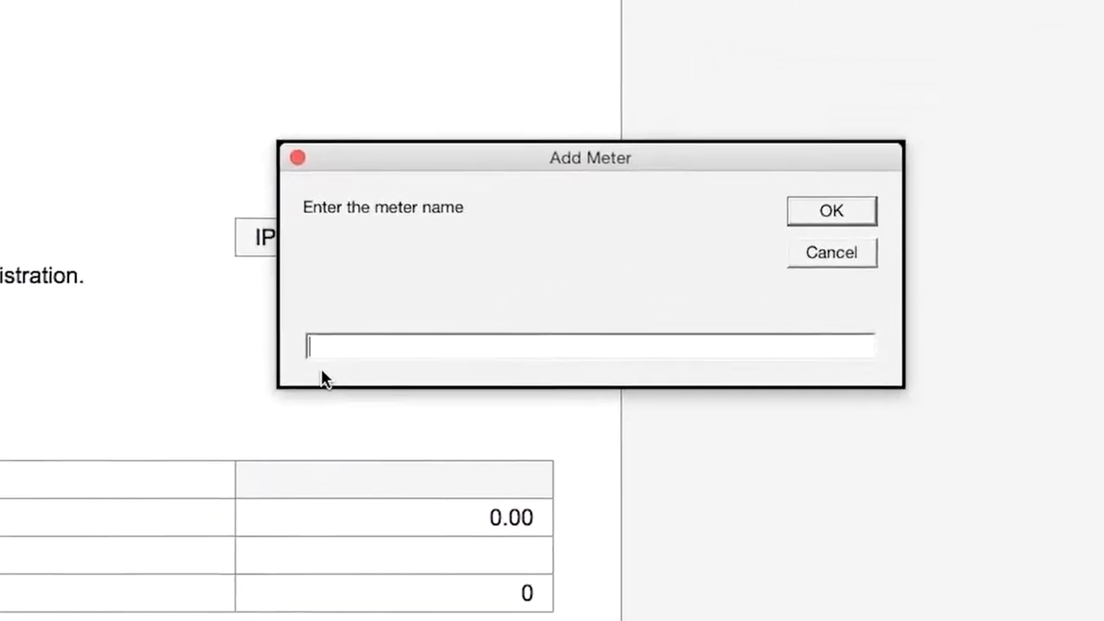
pyautogui.write('New Elec')
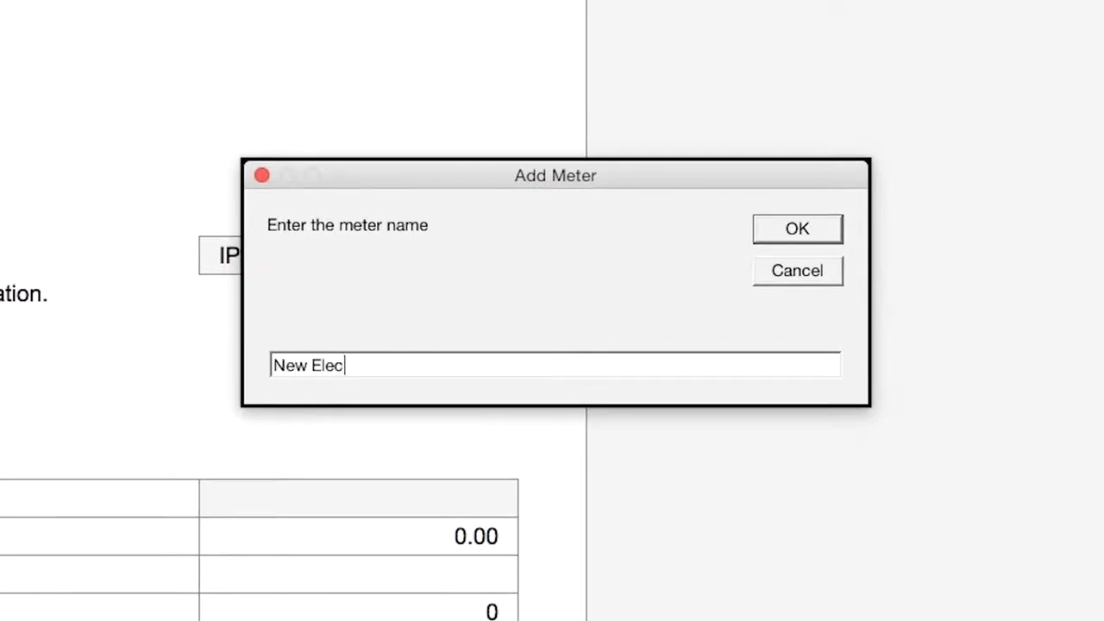
pyautogui.write('tricity Meter')
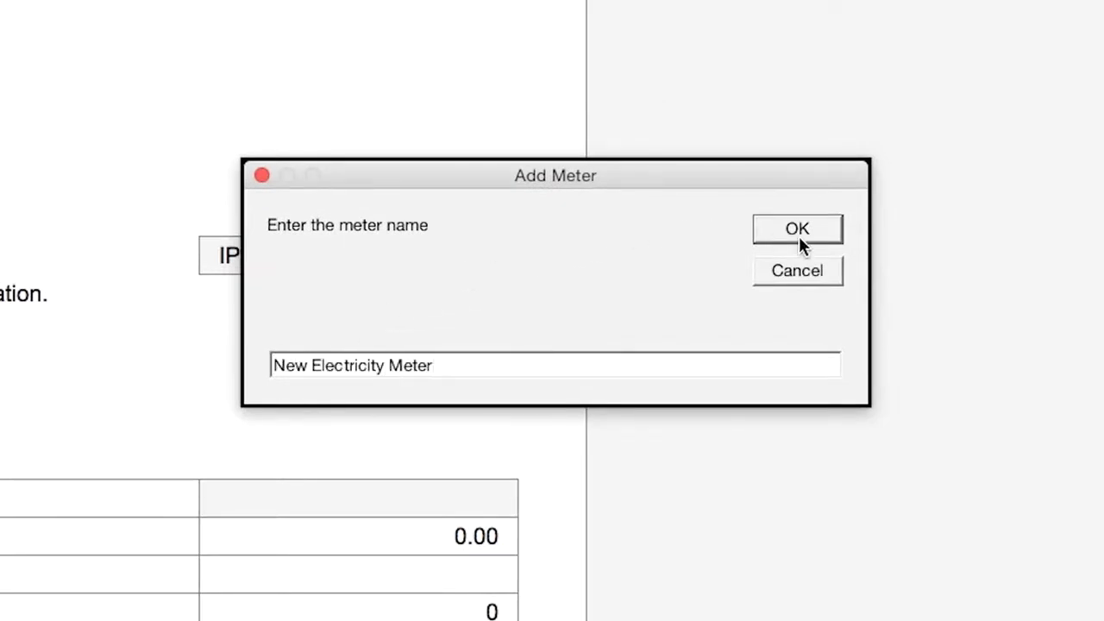
pyautogui.click(798, 230)
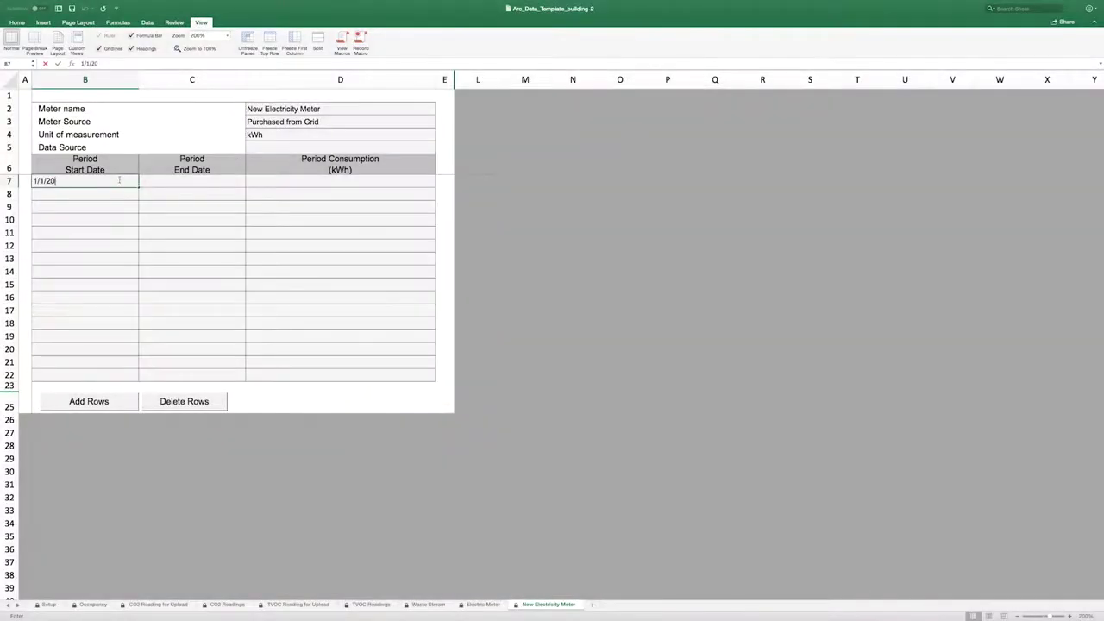
# Step: Enter 1/01/2018–1/31/2018 with 5439 kWh, then February dates 2/1/2018–2/28/2018
pyautogui.write('18')
pyautogui.press('Tab')
pyautogui.write('1/31/2018')
pyautogui.press('Tab')
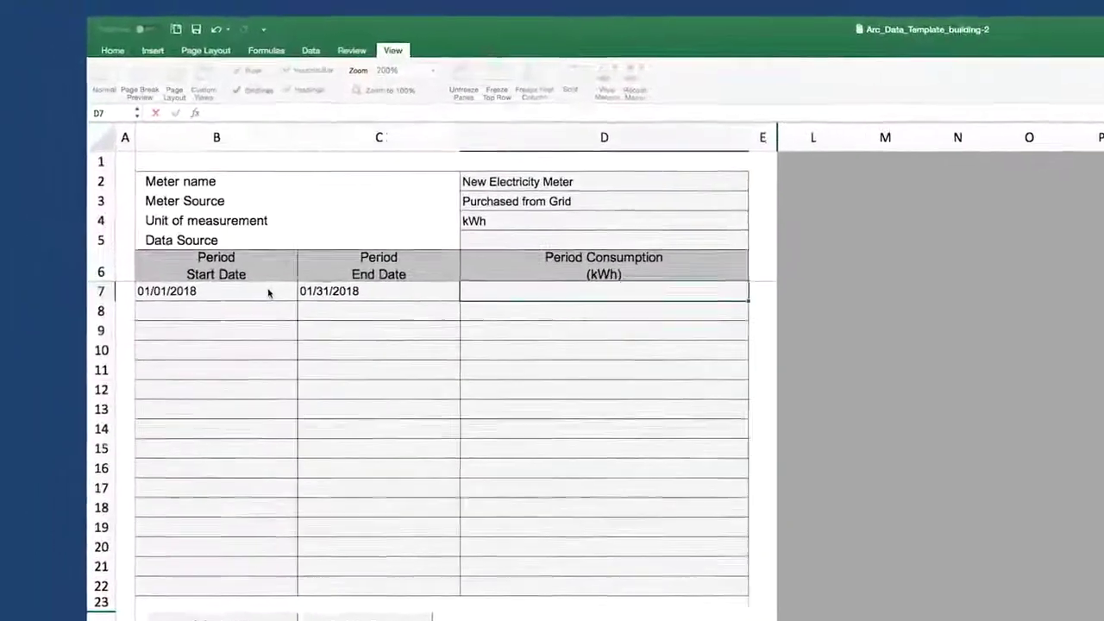
pyautogui.write('5439')
pyautogui.click(248, 311)
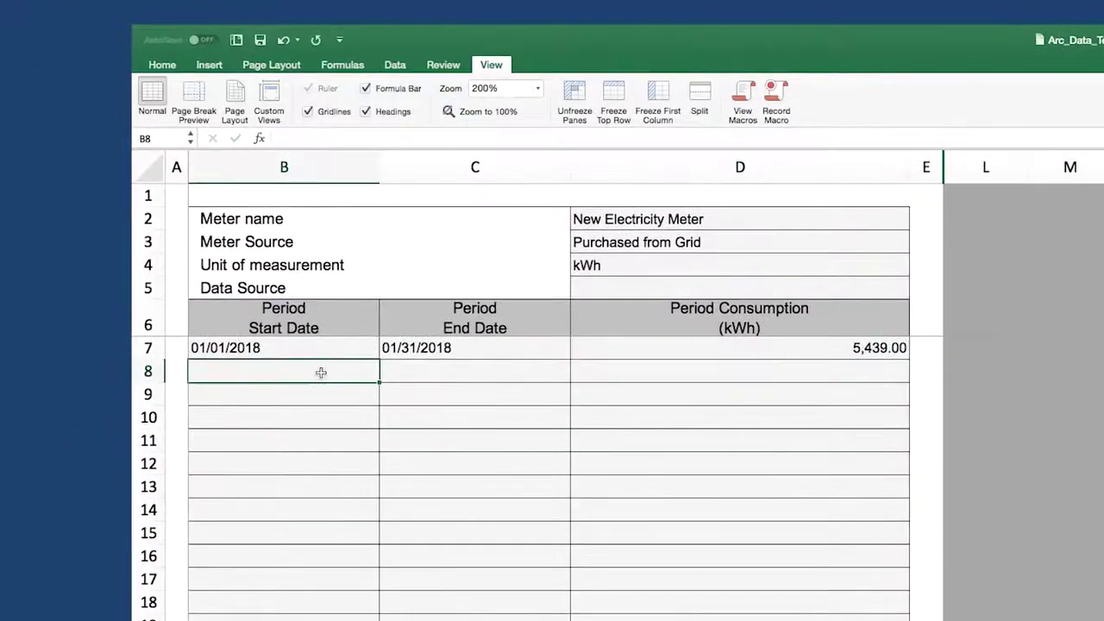
pyautogui.write('2/1/2018')
pyautogui.press('Tab')
pyautogui.write('2/28/2018')
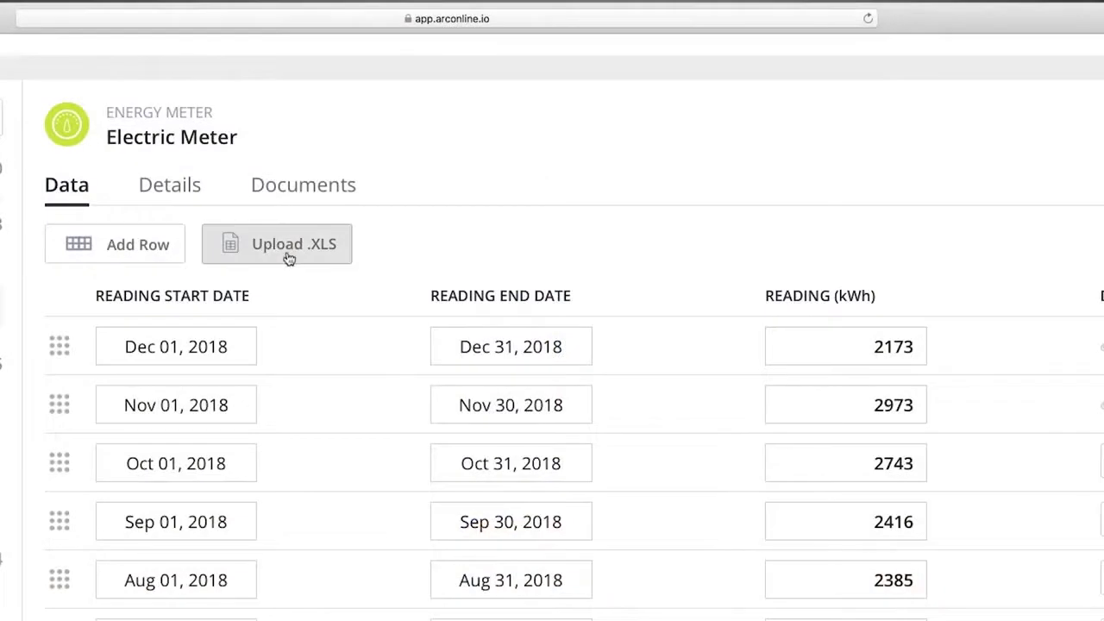
# Step: Upload Arc_Data_Template_building.xlsm from the computer as the meter's spreadsheet data
pyautogui.click(288, 256)
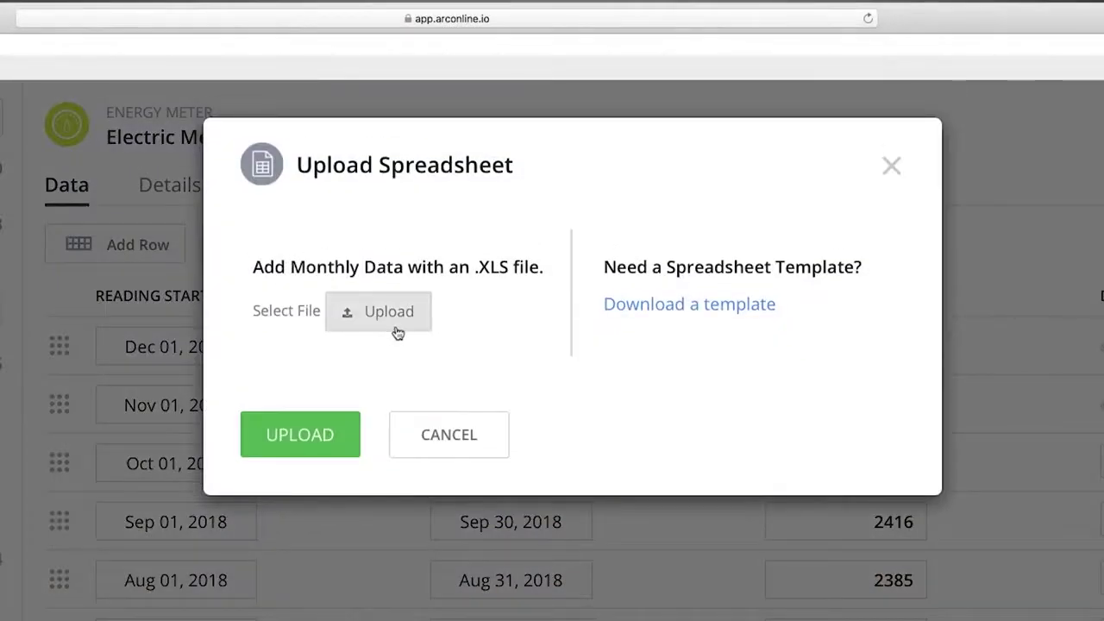
pyautogui.click(395, 331)
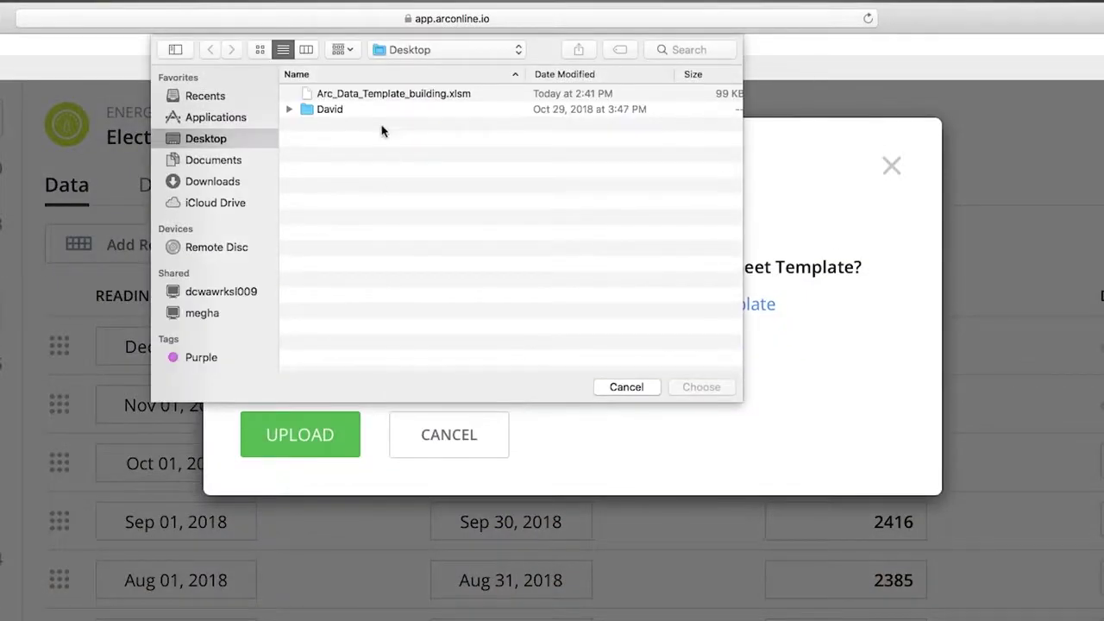
pyautogui.click(378, 95)
pyautogui.click(693, 389)
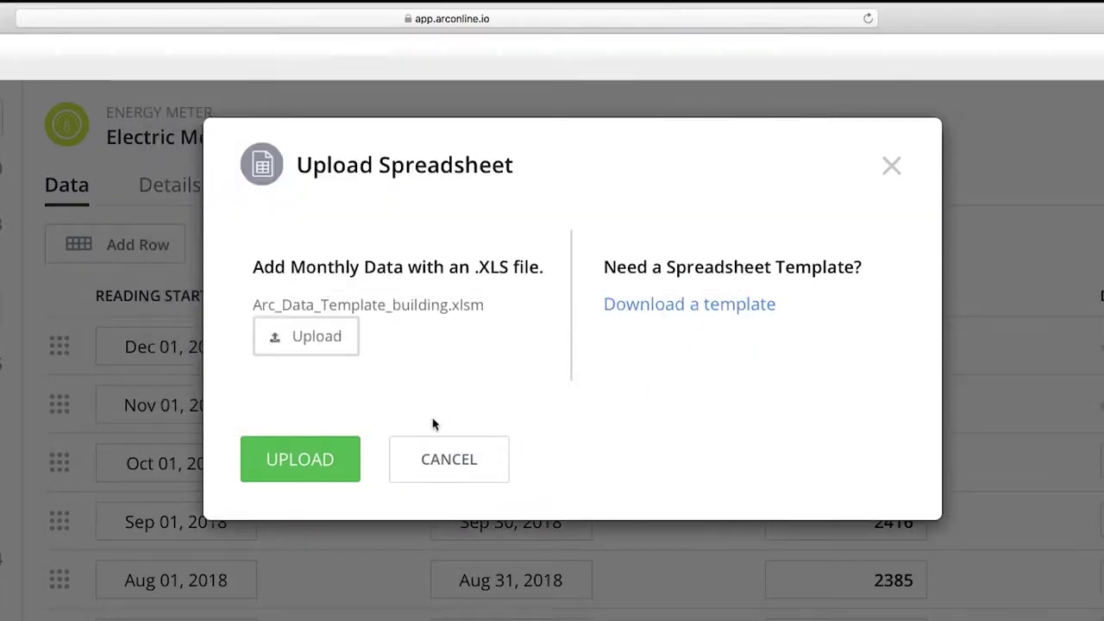
pyautogui.click(356, 447)
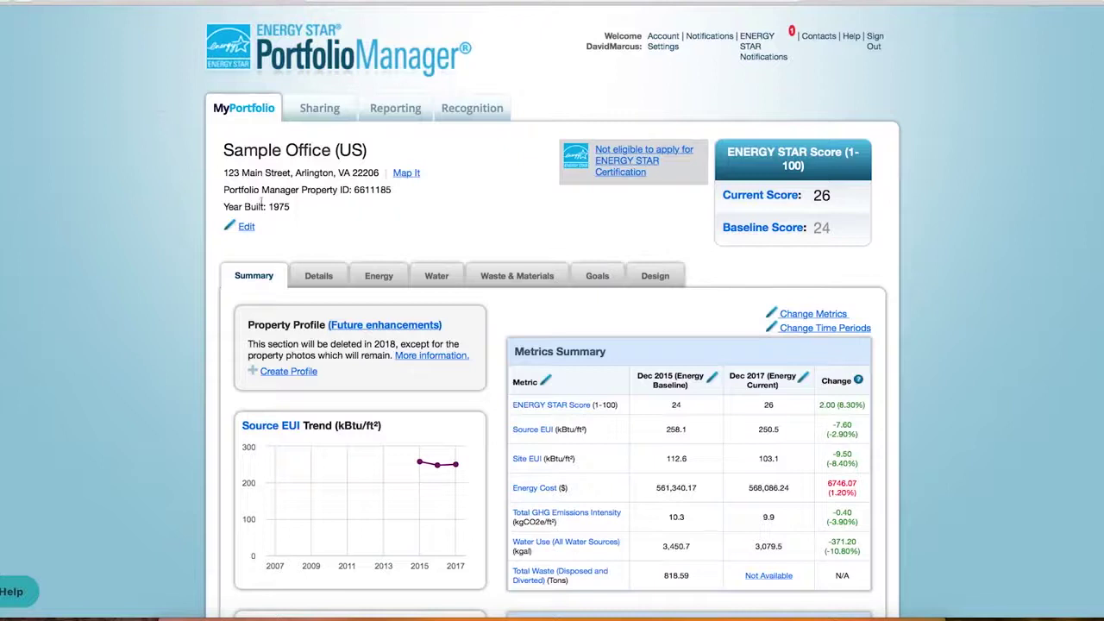
# Step: On the Details tab, add and save a LEED US Project ID as Sample Office's standard identifier
pyautogui.click(308, 276)
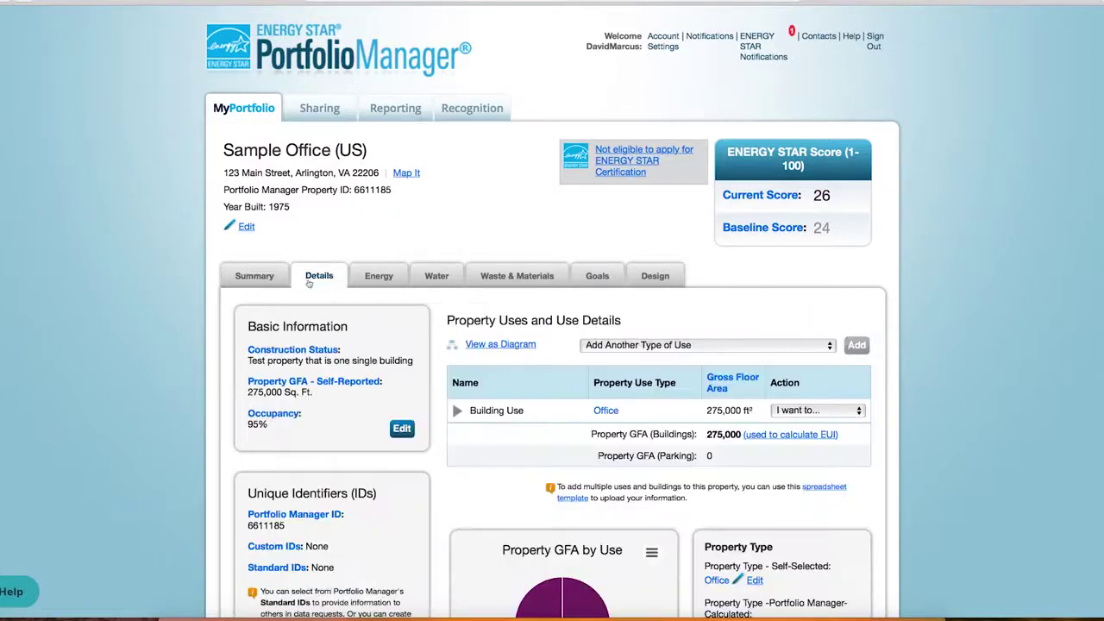
pyautogui.scroll(-2, 308, 283)
pyautogui.scroll(-2, 309, 283)
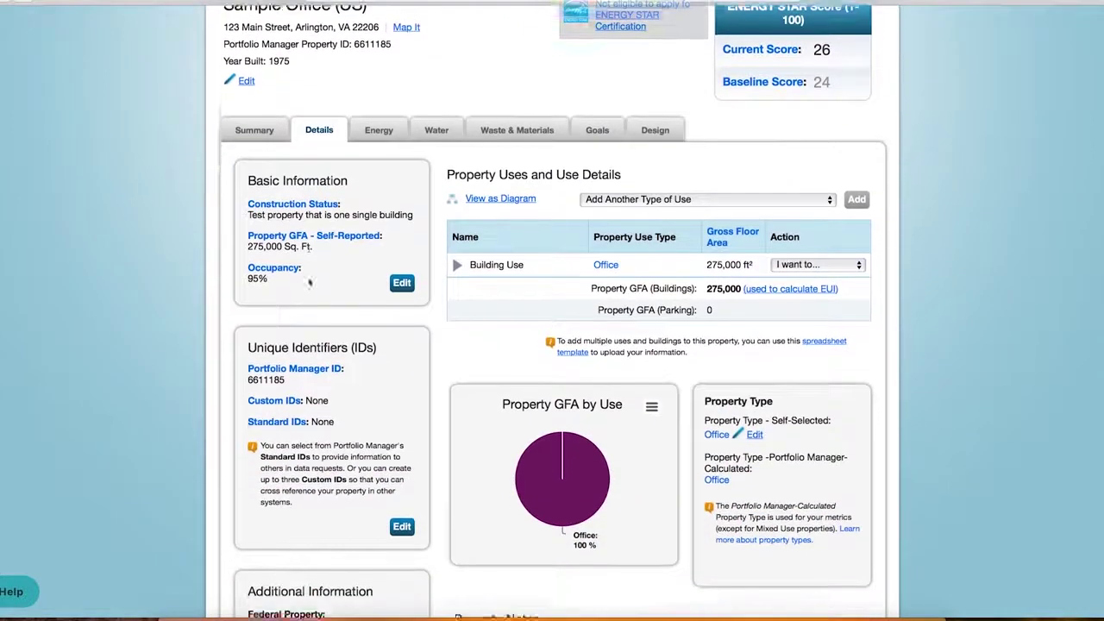
pyautogui.scroll(-1, 309, 282)
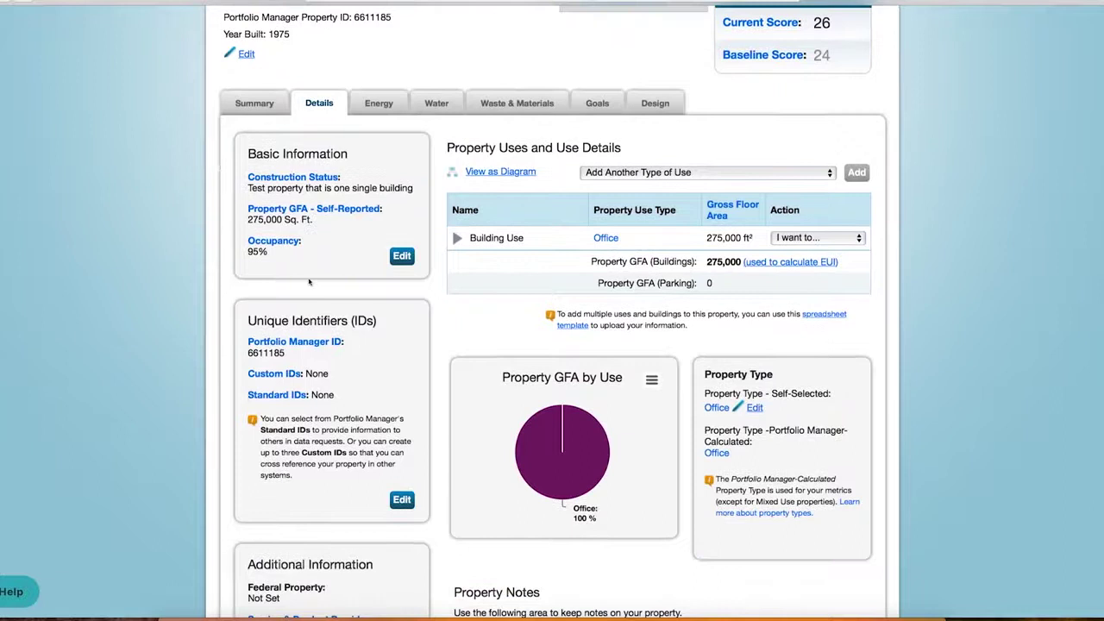
pyautogui.click(401, 500)
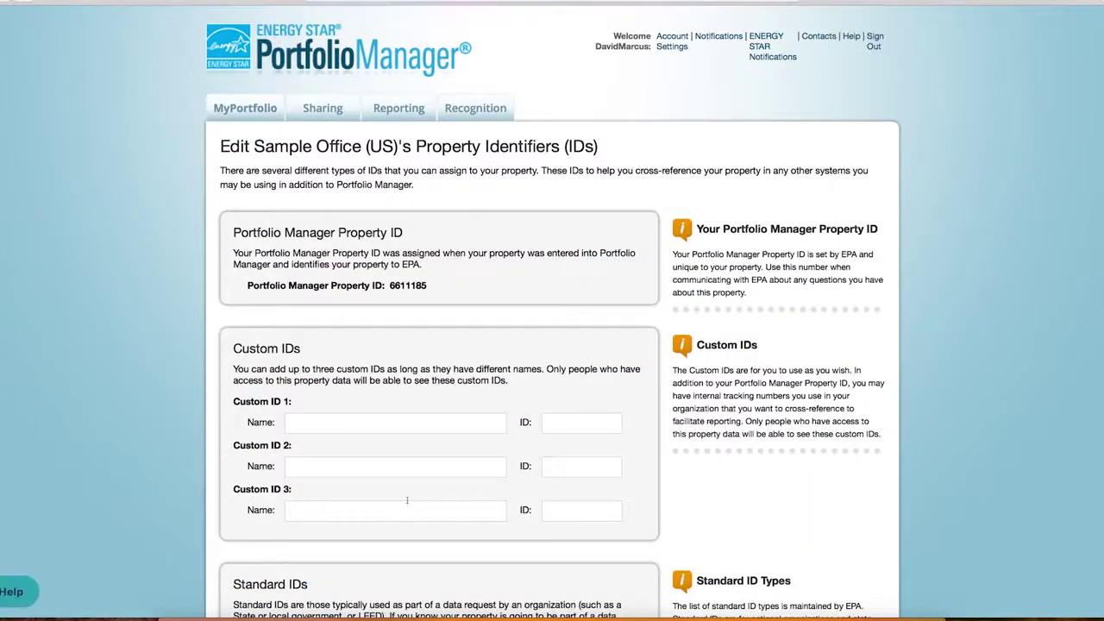
pyautogui.scroll(-5, 407, 500)
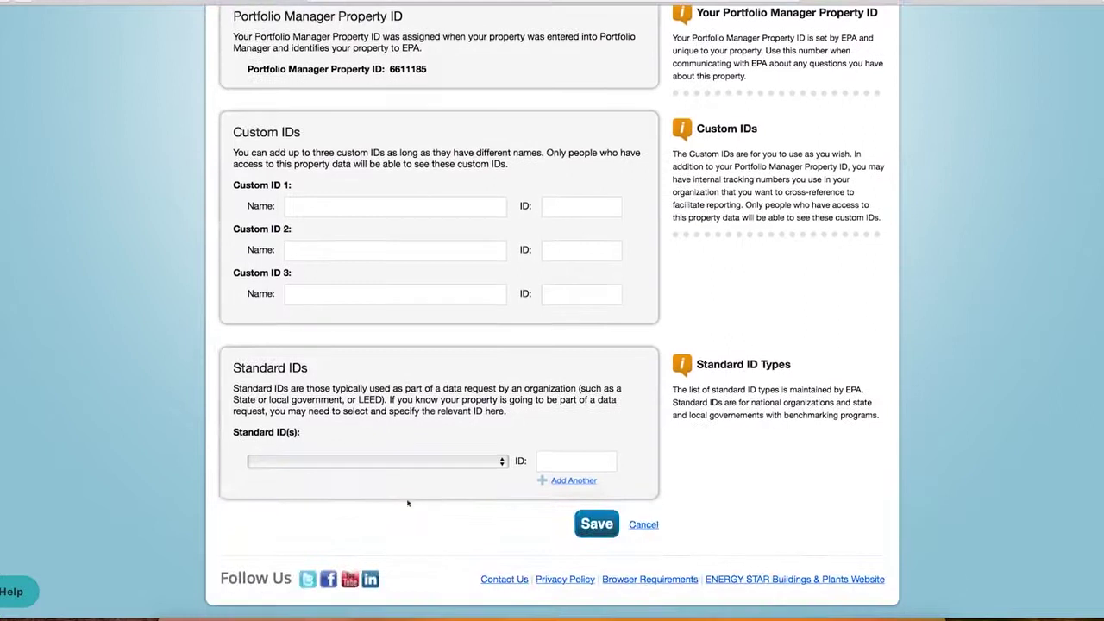
pyautogui.click(499, 464)
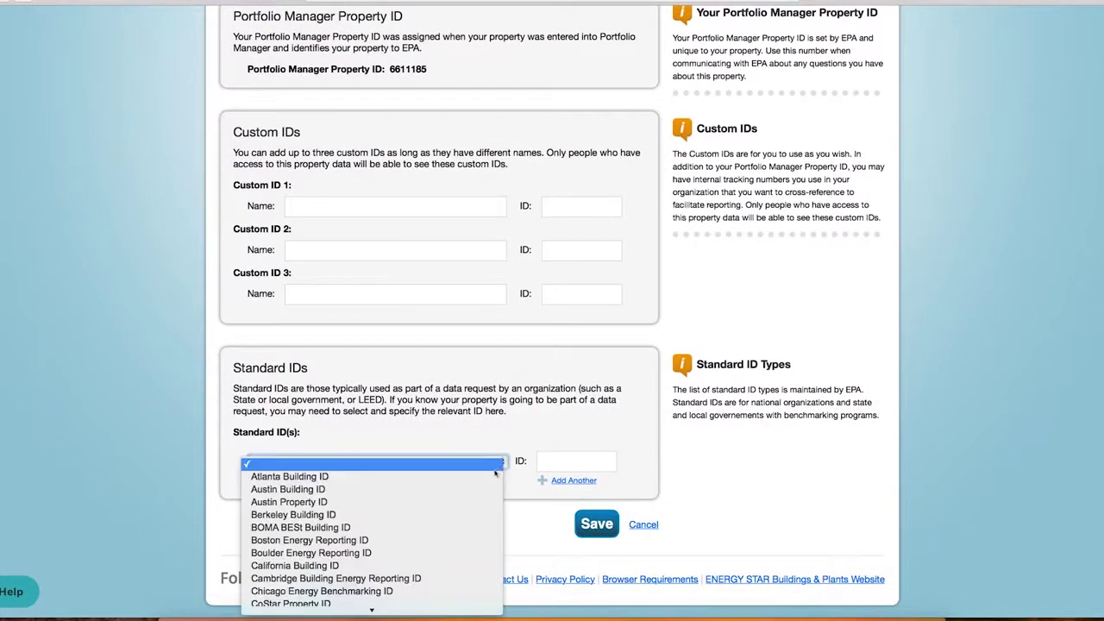
pyautogui.scroll(-5, 474, 515)
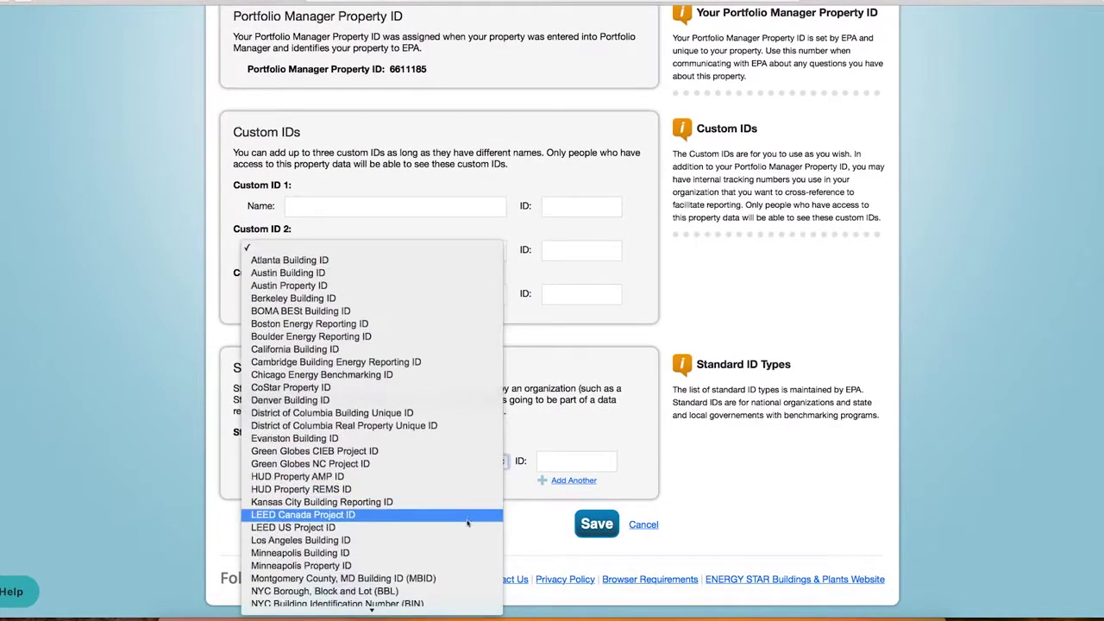
pyautogui.click(468, 527)
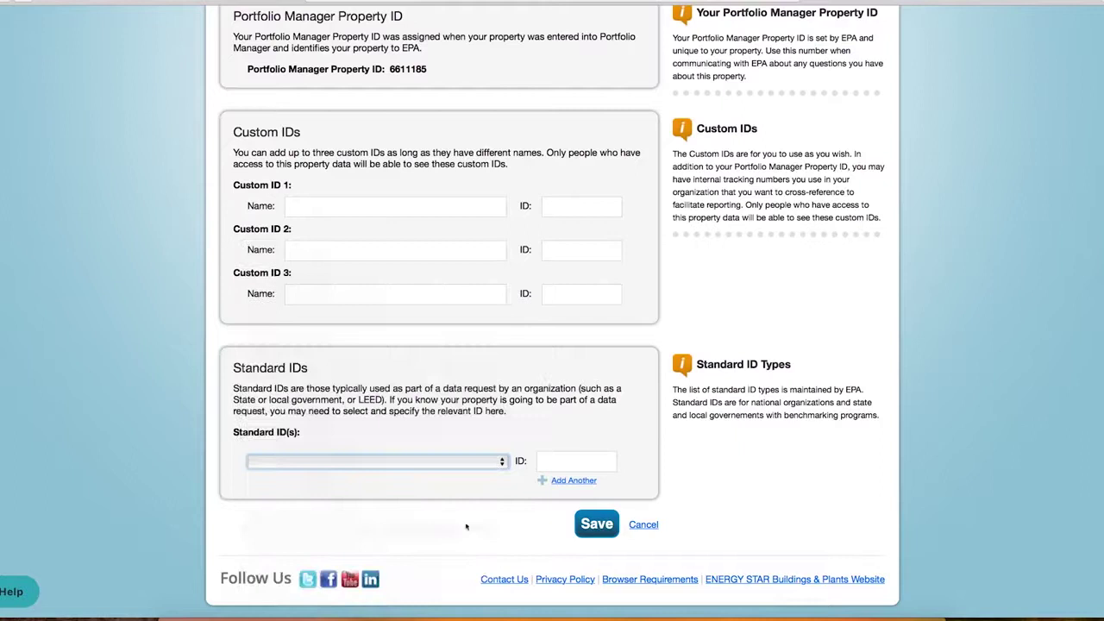
pyautogui.click(556, 463)
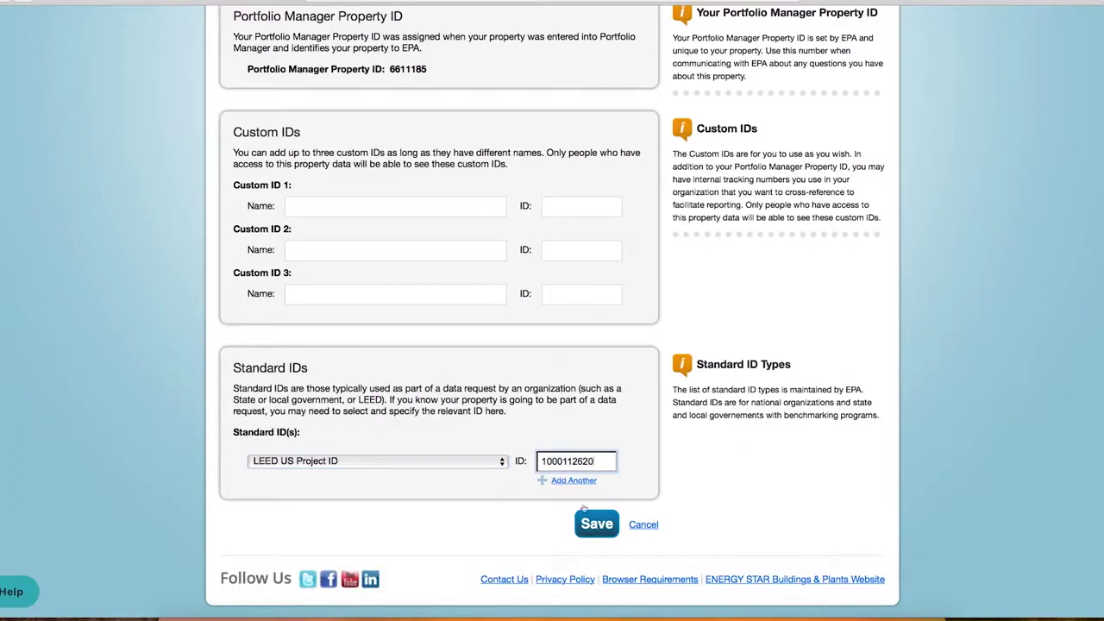
pyautogui.click(598, 532)
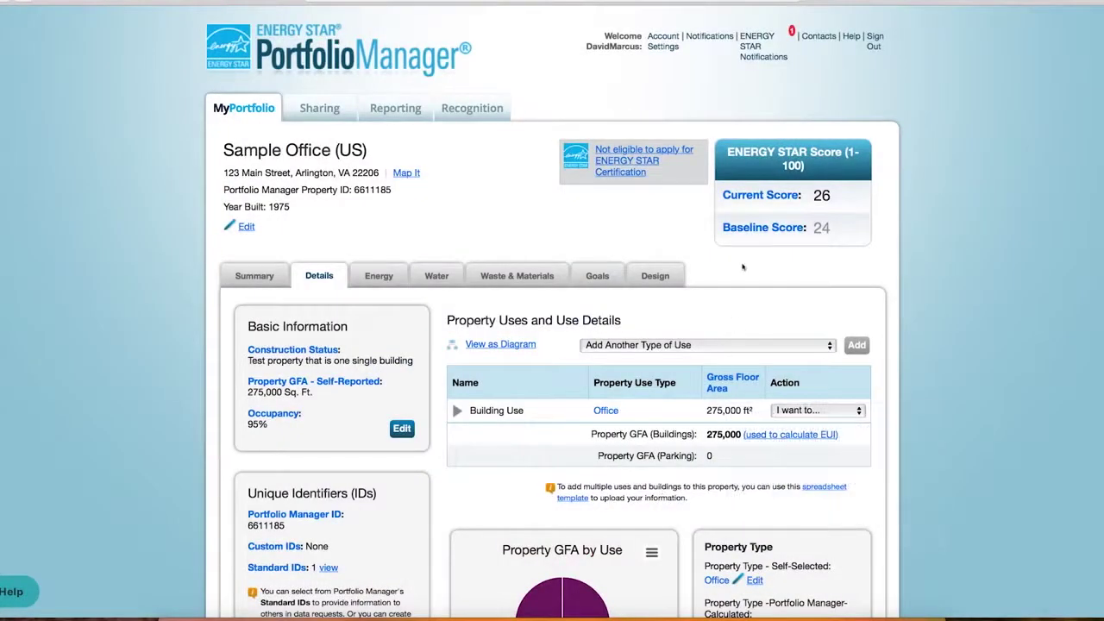
pyautogui.click(820, 38)
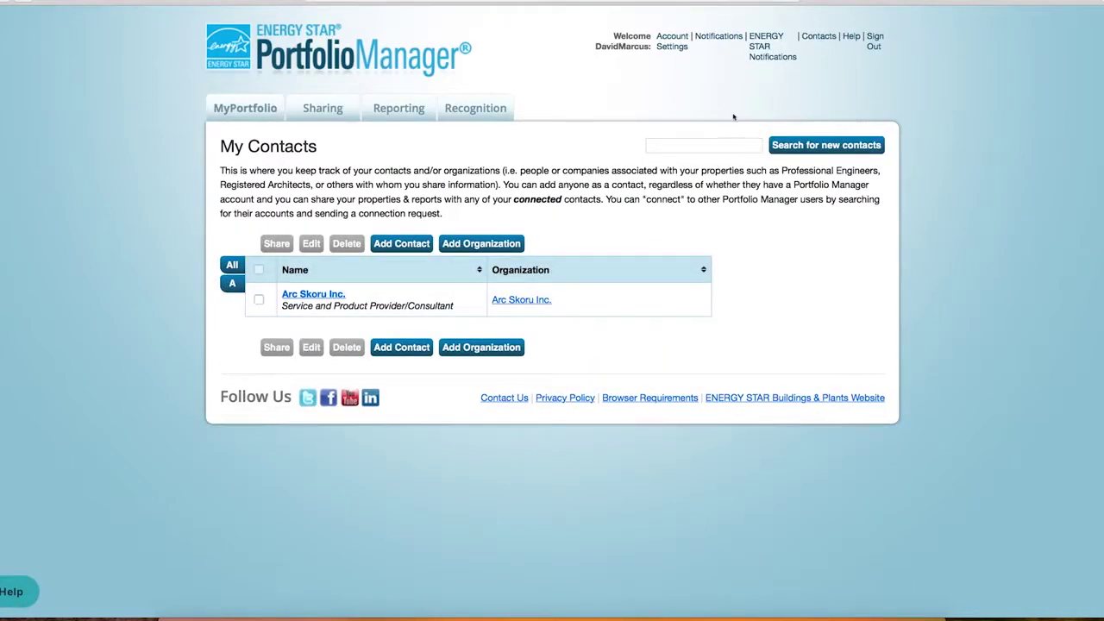
# Step: Search for the USGBC LEED reporting account and send it a connection request
pyautogui.click(776, 144)
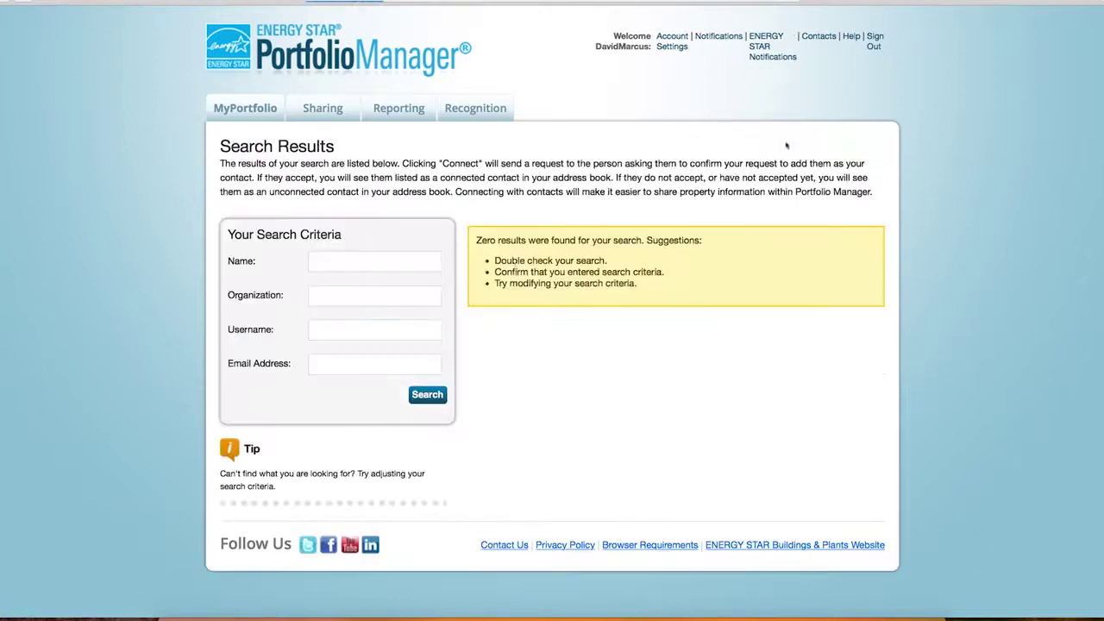
pyautogui.click(401, 326)
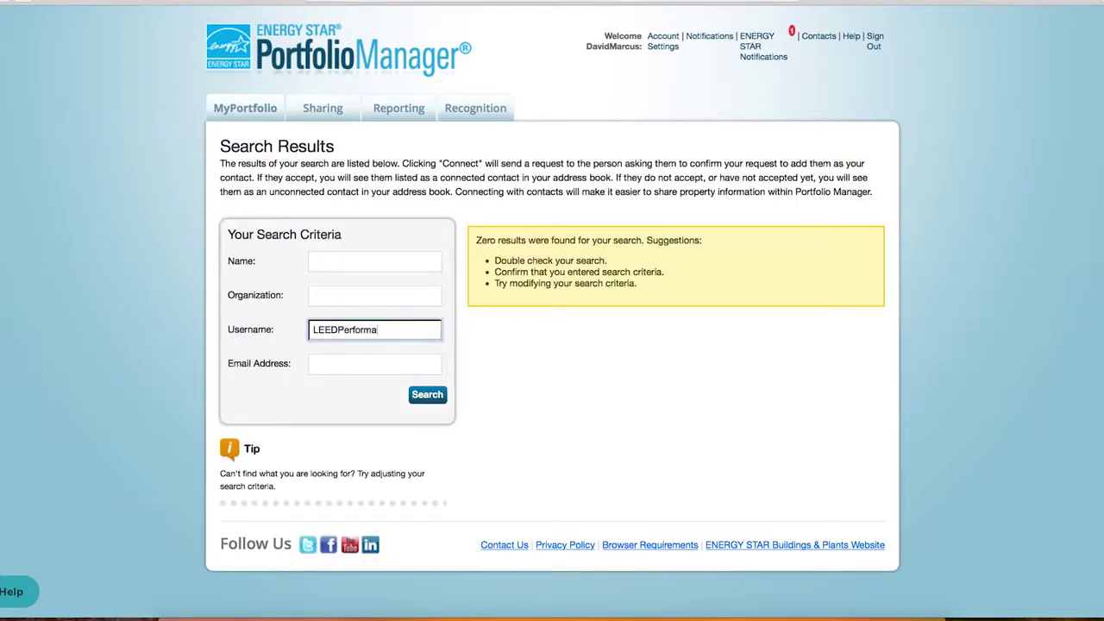
pyautogui.click(420, 397)
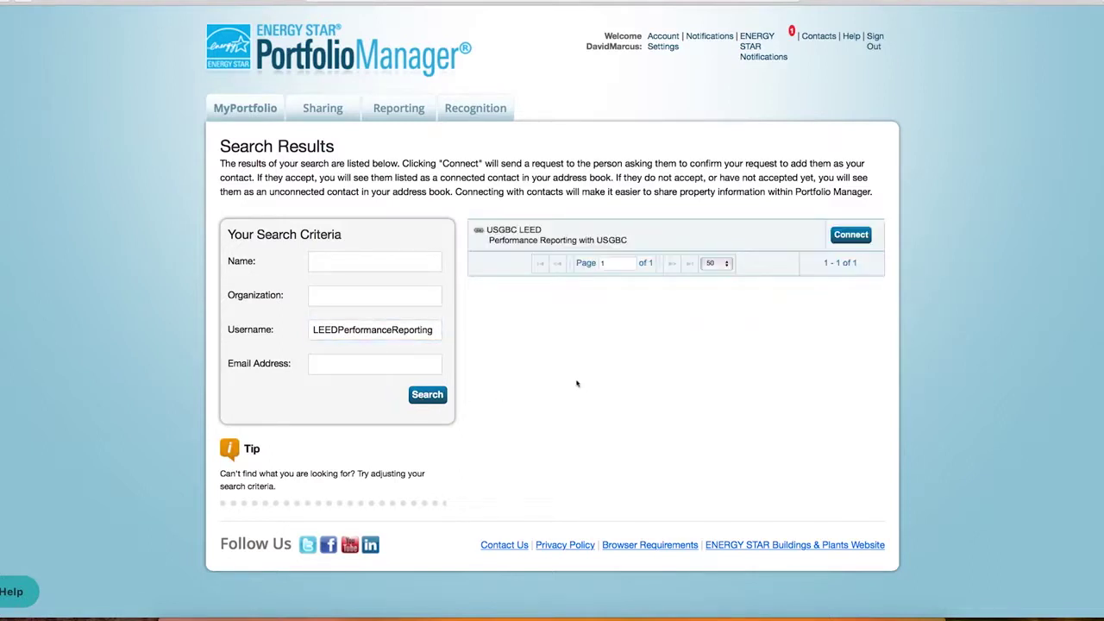
pyautogui.click(857, 239)
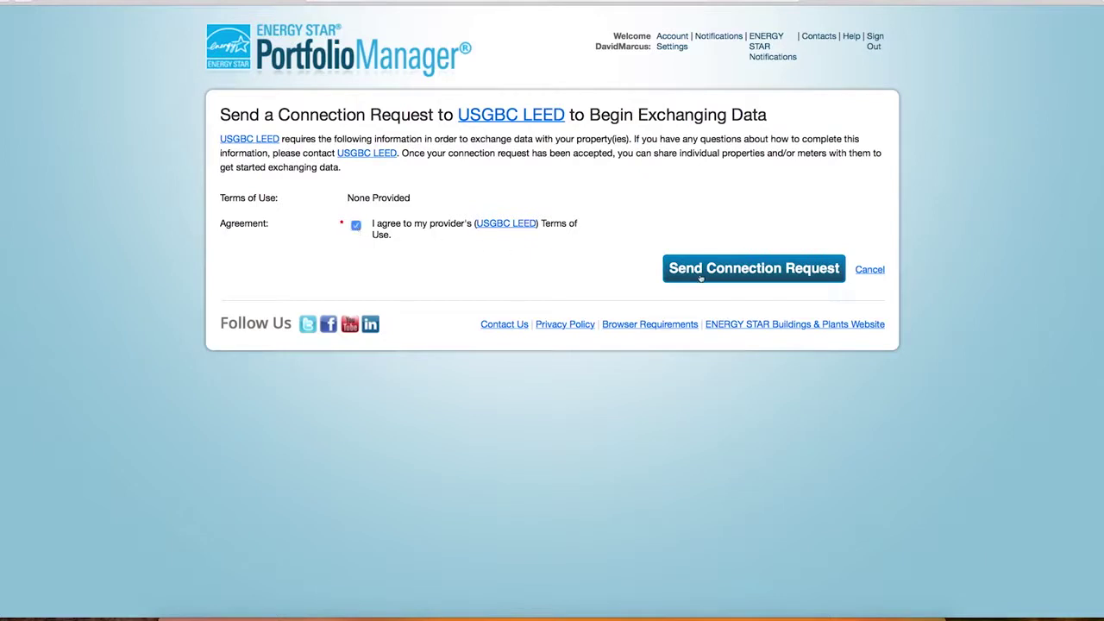
pyautogui.click(700, 269)
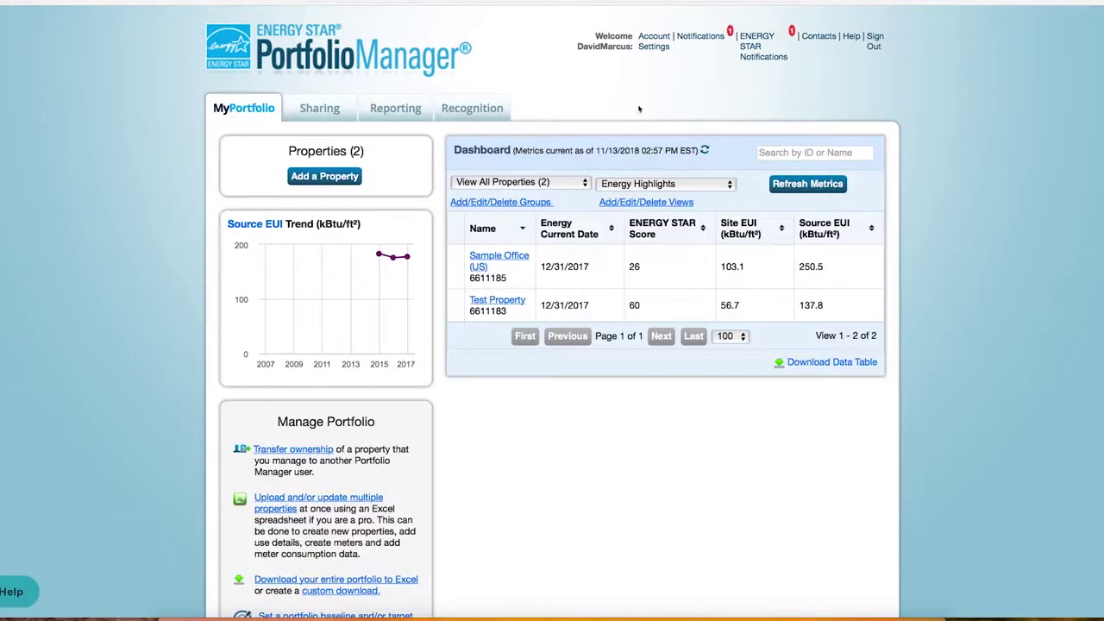
# Step: Check the account notifications, then go to the Sharing overview
pyautogui.click(700, 38)
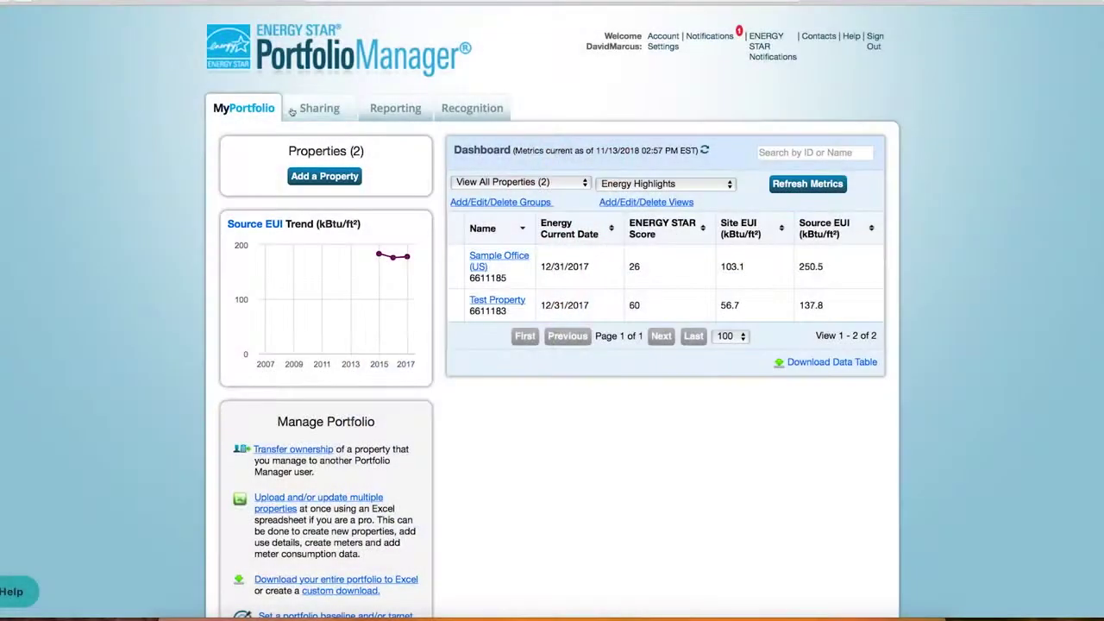
pyautogui.click(306, 109)
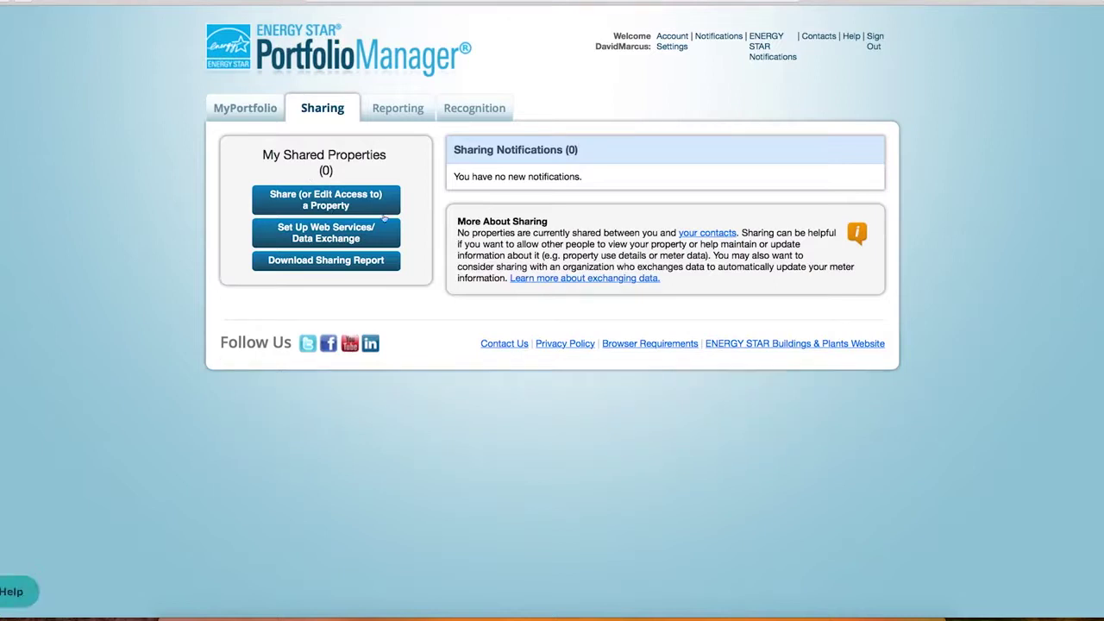
# Step: Share only Sample Office (US) with USGBC LEED via Personalized Sharing, continuing to permissions
pyautogui.click(387, 212)
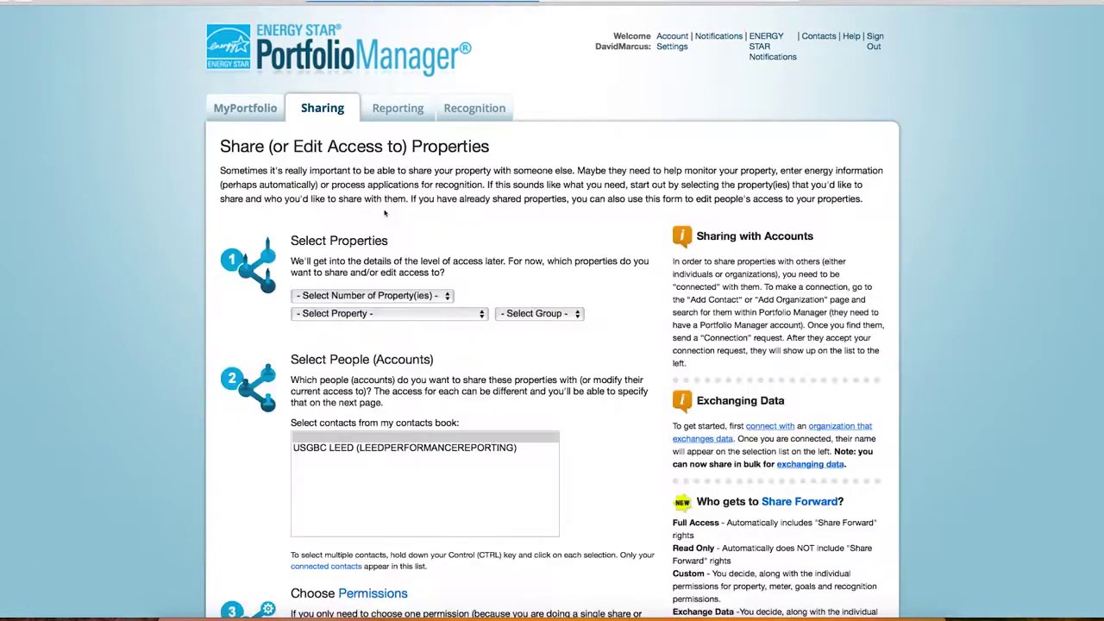
pyautogui.click(447, 297)
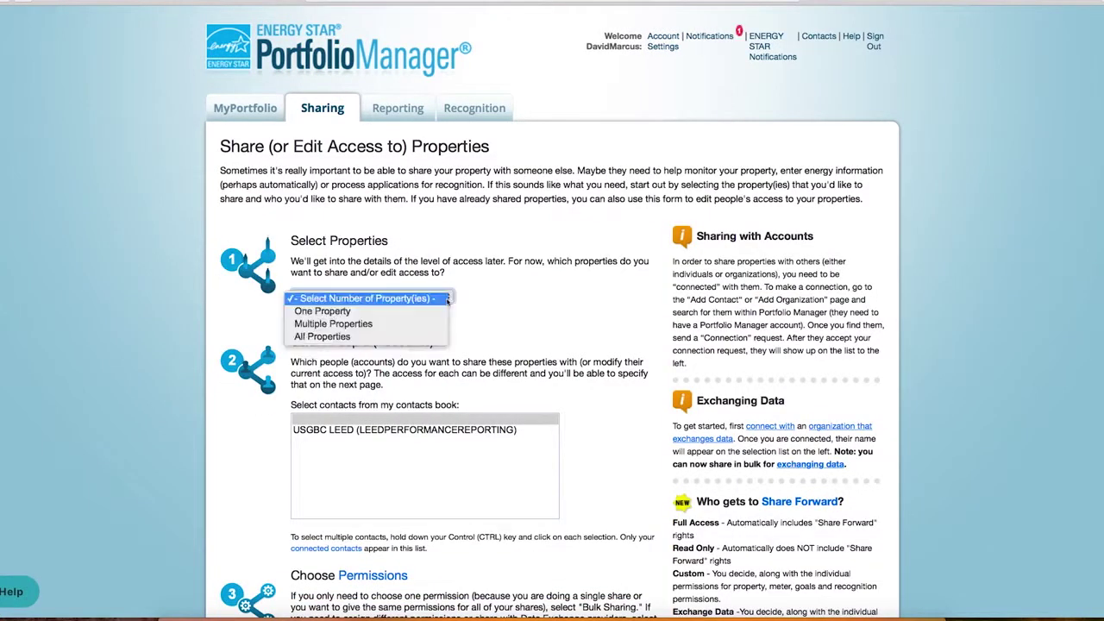
pyautogui.click(437, 312)
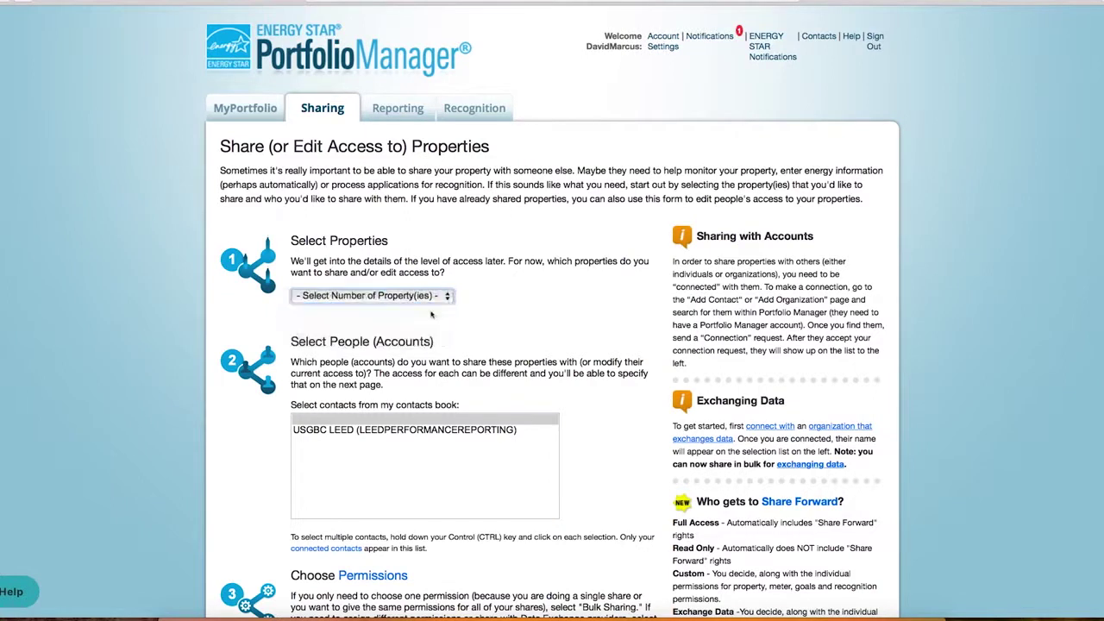
pyautogui.click(434, 315)
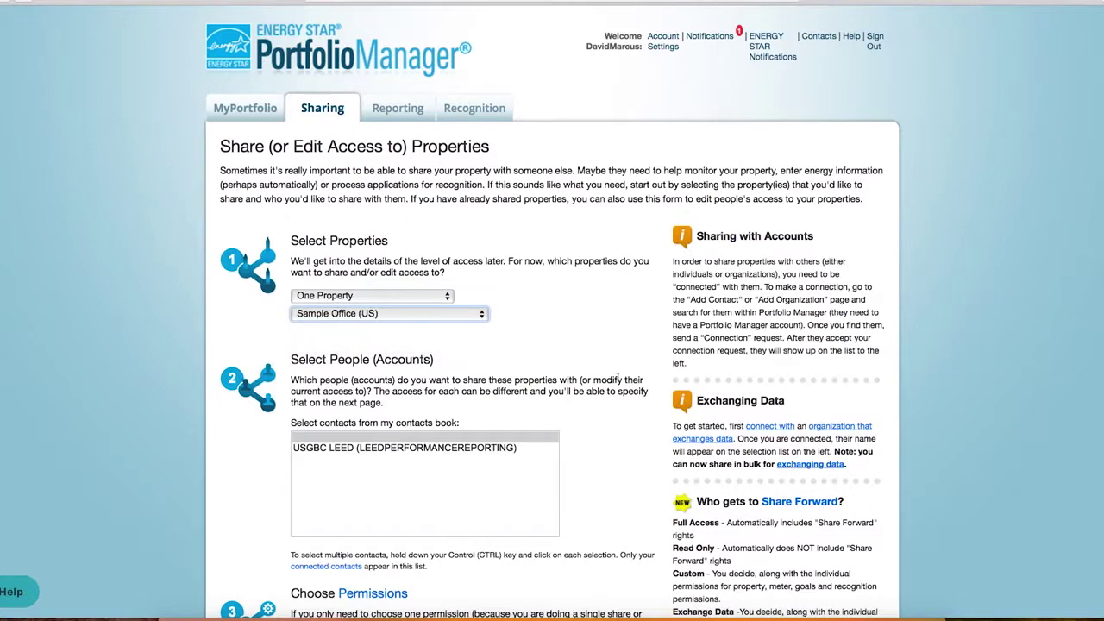
pyautogui.scroll(-1, 617, 380)
pyautogui.scroll(-1, 617, 379)
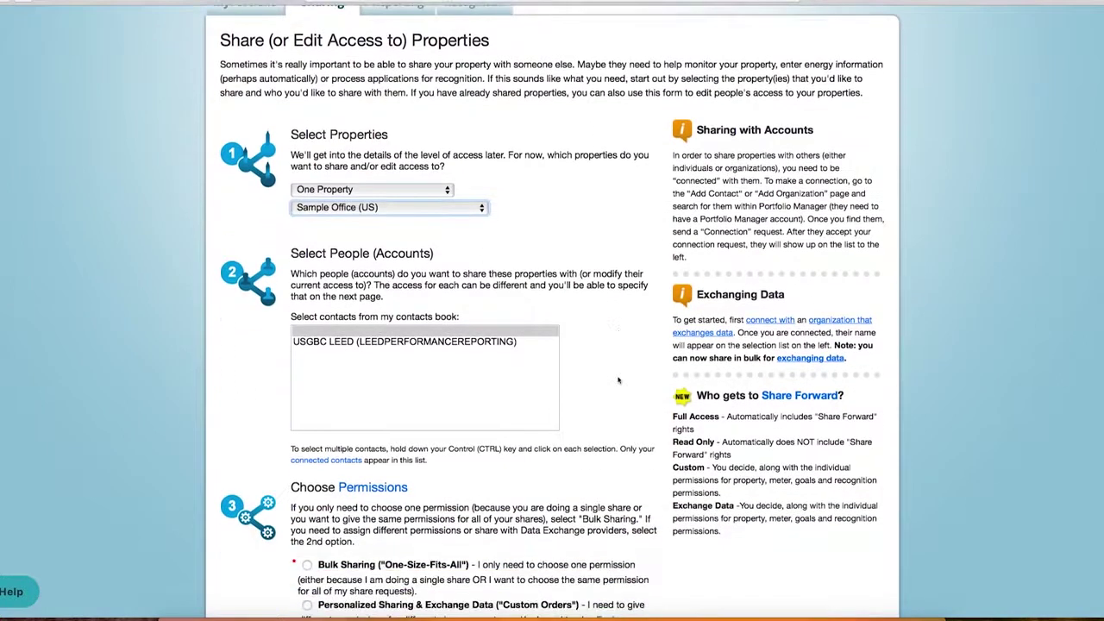
pyautogui.click(521, 345)
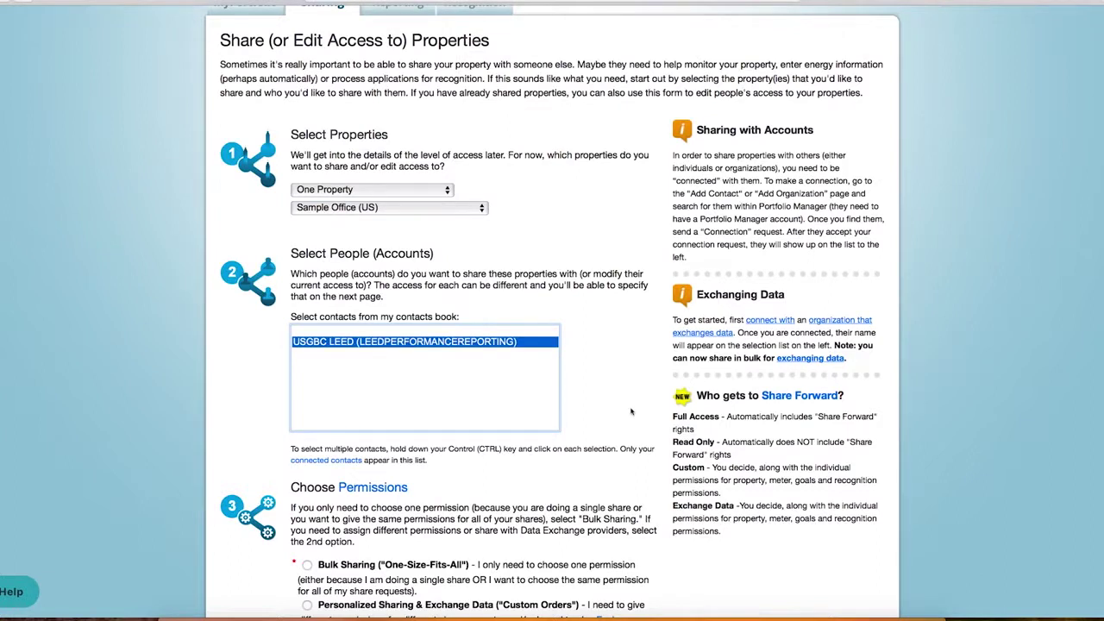
pyautogui.scroll(-2, 631, 413)
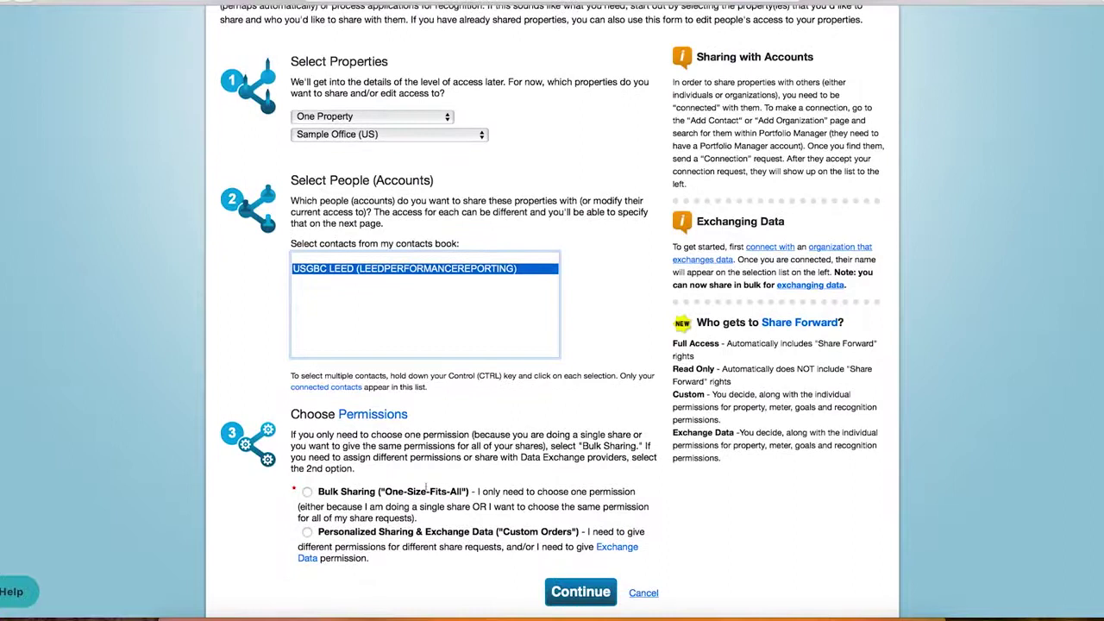
pyautogui.click(308, 532)
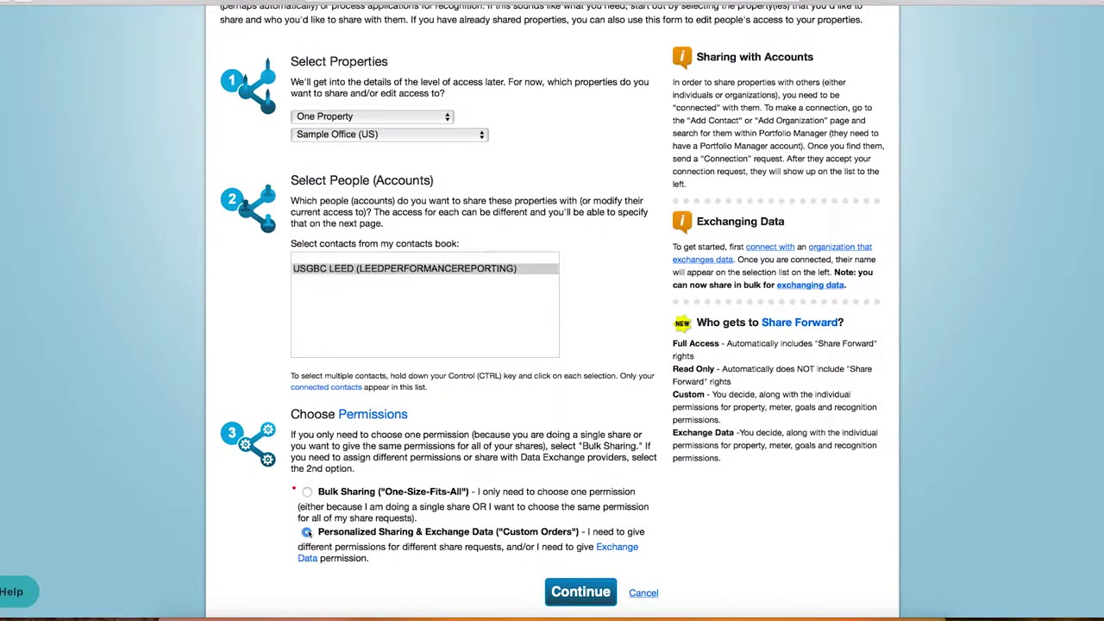
pyautogui.click(580, 592)
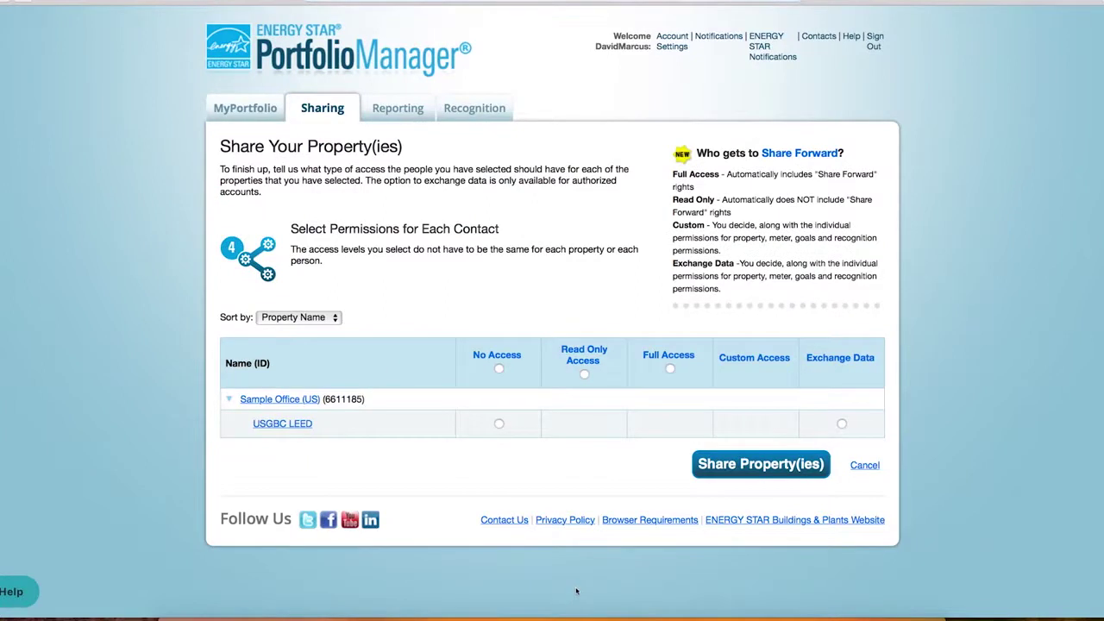
# Step: Choose Exchange Data for USGBC LEED with Read Only access to the electric, gas and water meters
pyautogui.click(840, 425)
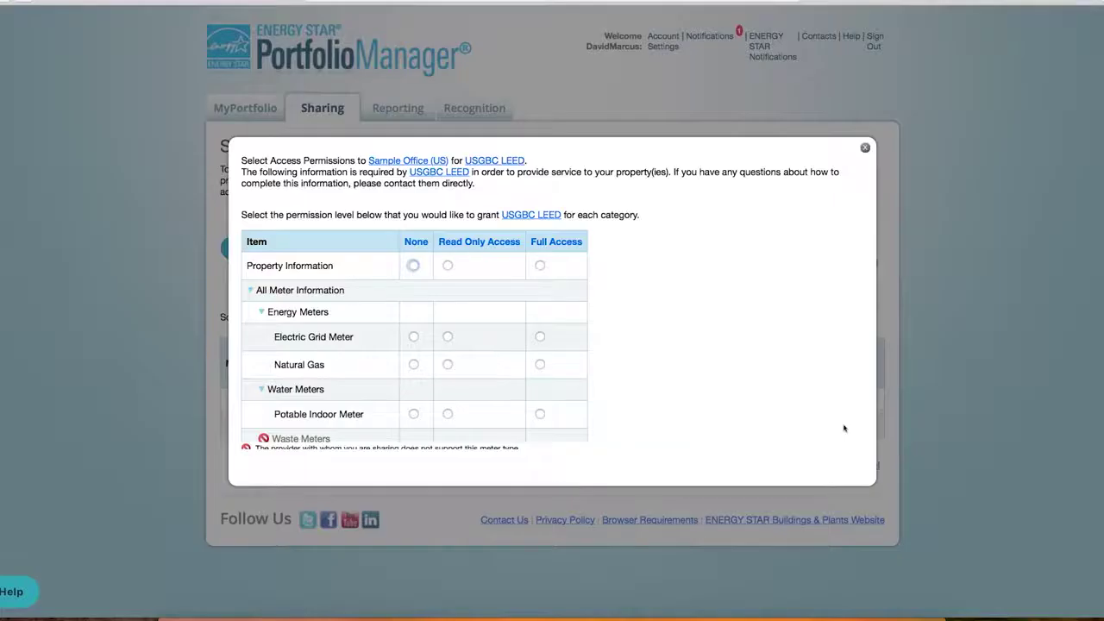
pyautogui.click(446, 336)
pyautogui.click(447, 364)
pyautogui.click(446, 414)
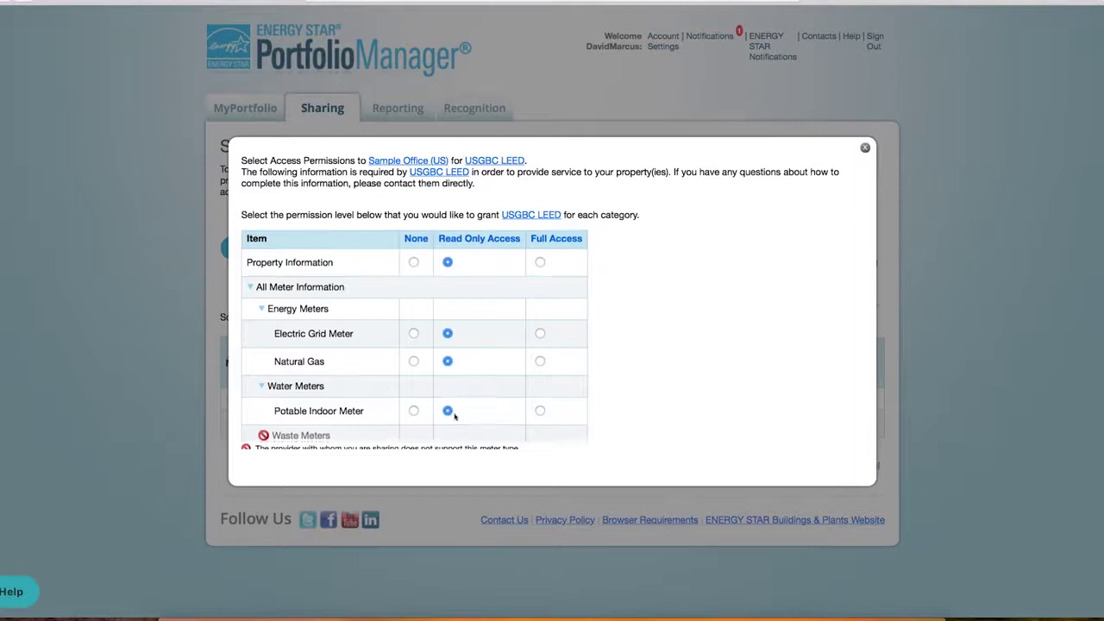
pyautogui.scroll(-2, 453, 416)
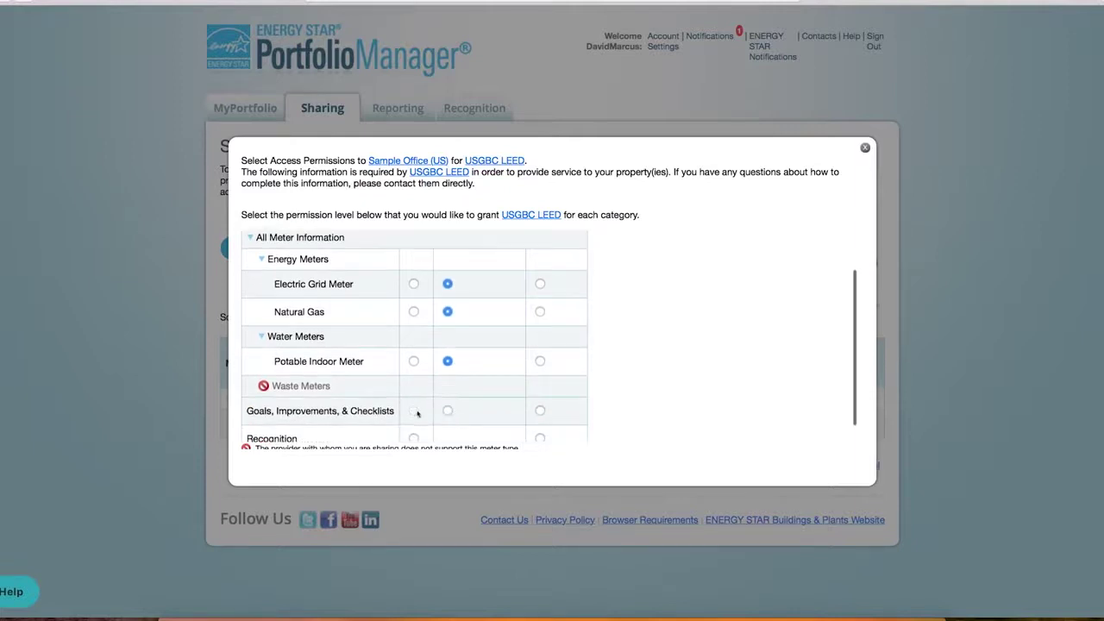
# Step: Set Goals and Recognition to None and Share Forward to No, then apply and share the property
pyautogui.click(413, 410)
pyautogui.scroll(-1, 466, 424)
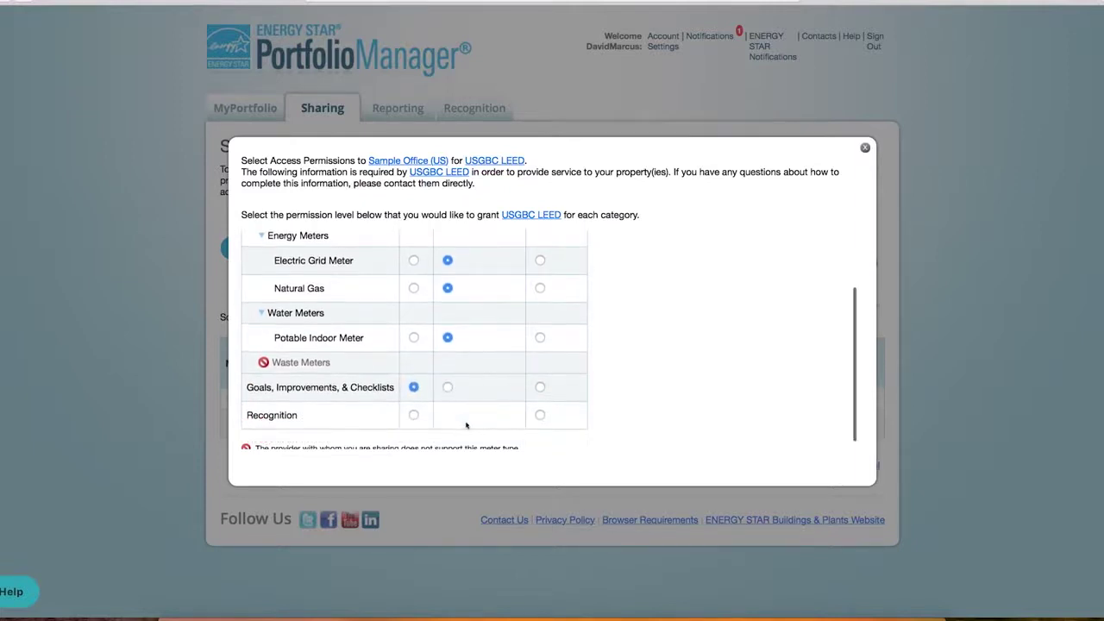
pyautogui.click(414, 415)
pyautogui.scroll(-5, 643, 439)
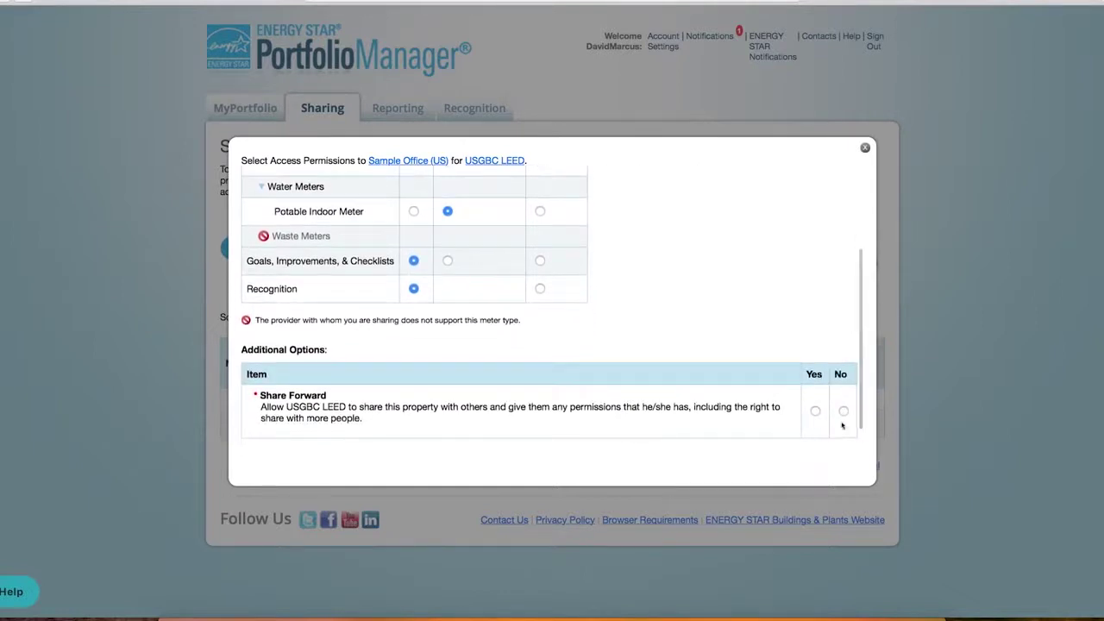
pyautogui.click(842, 411)
pyautogui.scroll(-1, 655, 406)
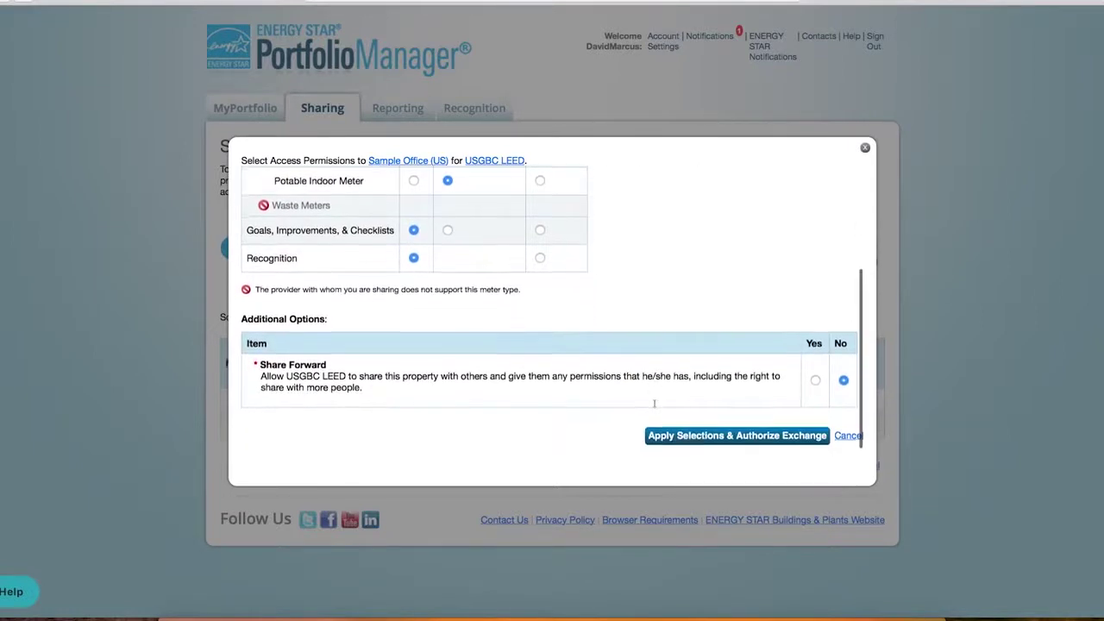
pyautogui.click(731, 440)
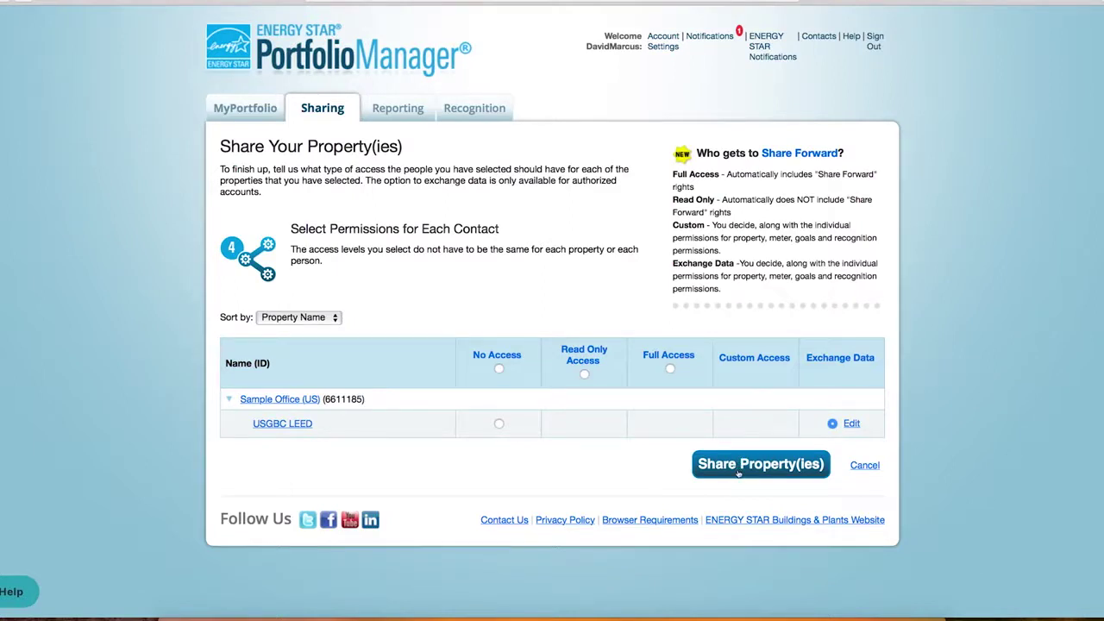
pyautogui.click(738, 472)
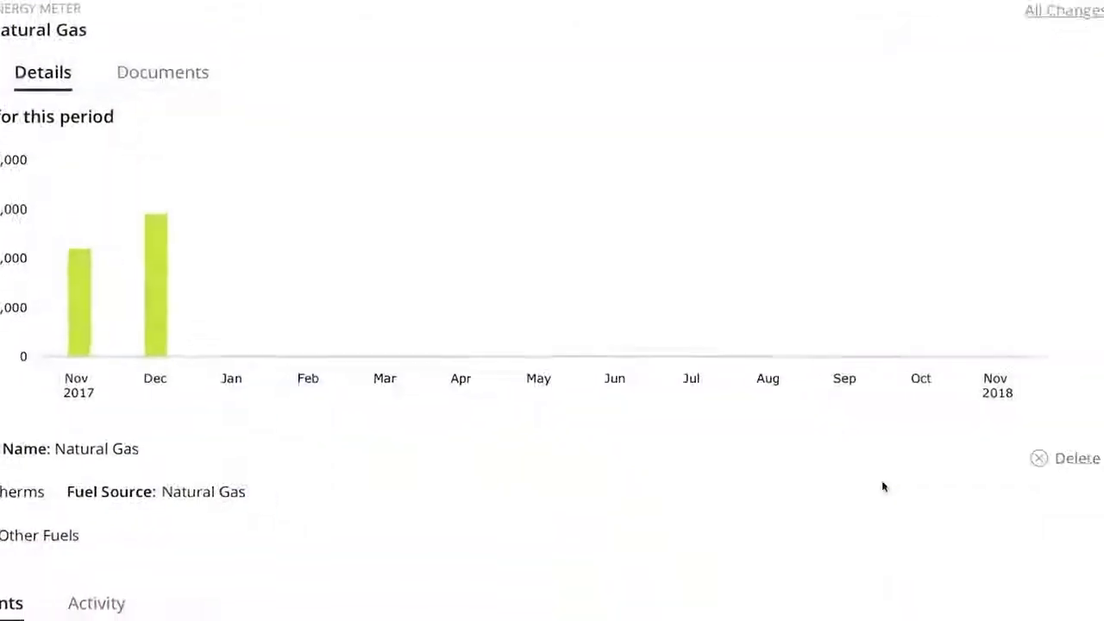
# Step: Start deleting the Natural Gas meter, then cancel to keep it
pyautogui.click(1102, 482)
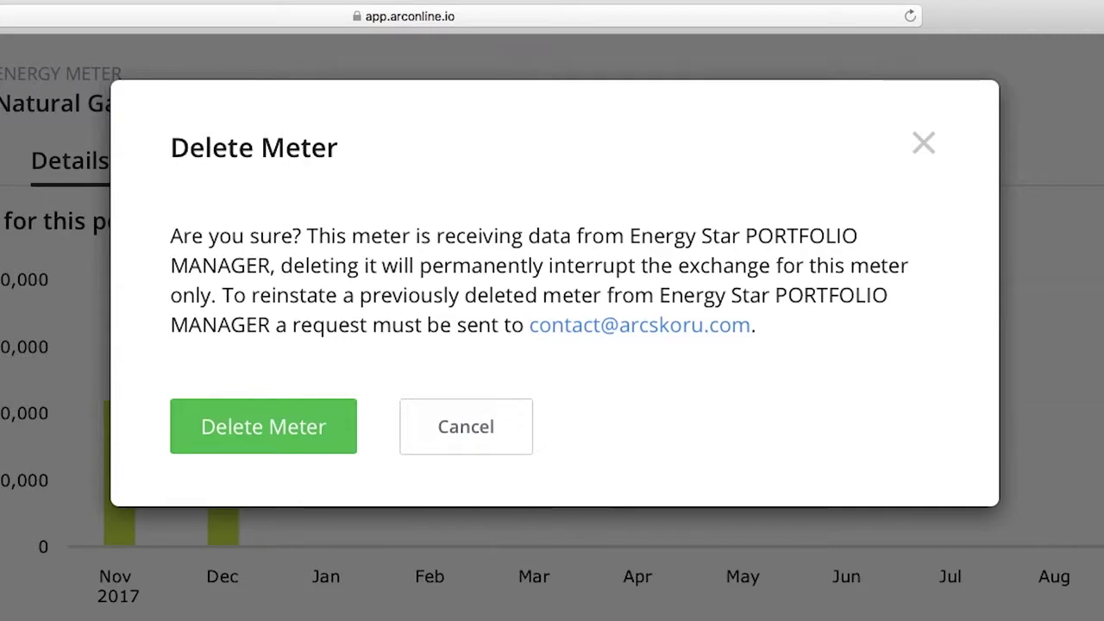
pyautogui.click(465, 431)
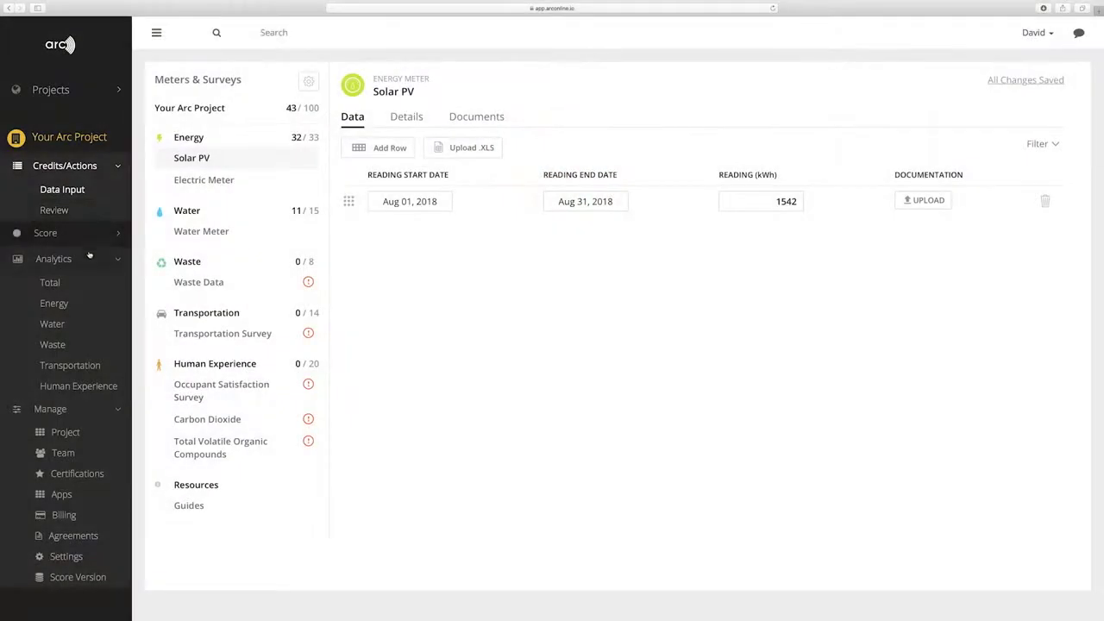
# Step: Review the total Performance Score of 43 and its category scores, then open the Energy score
pyautogui.click(93, 240)
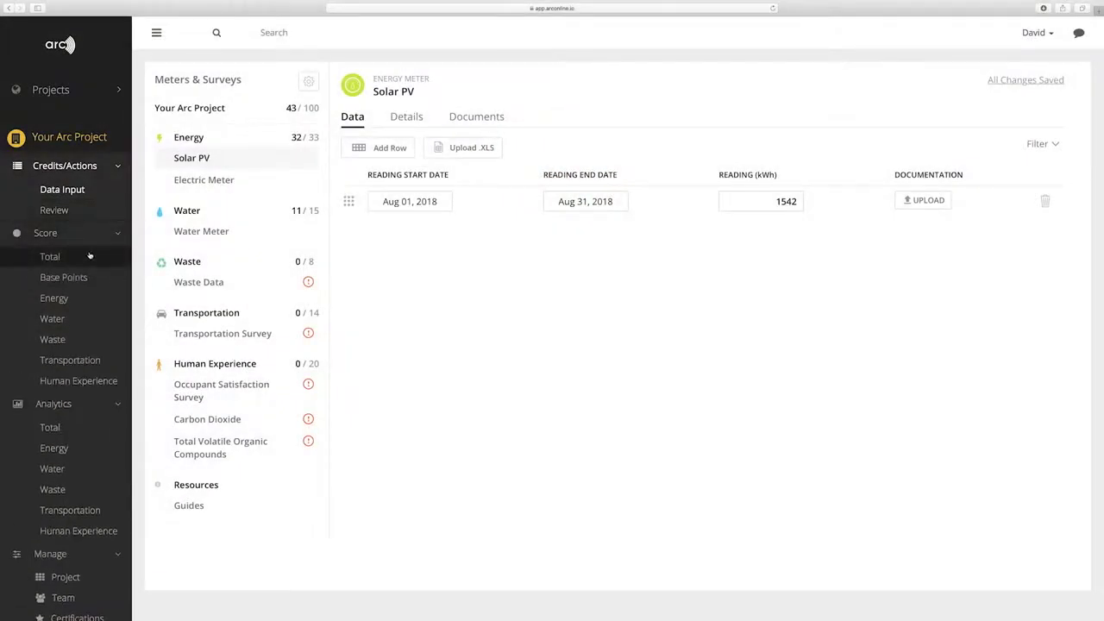
pyautogui.click(88, 257)
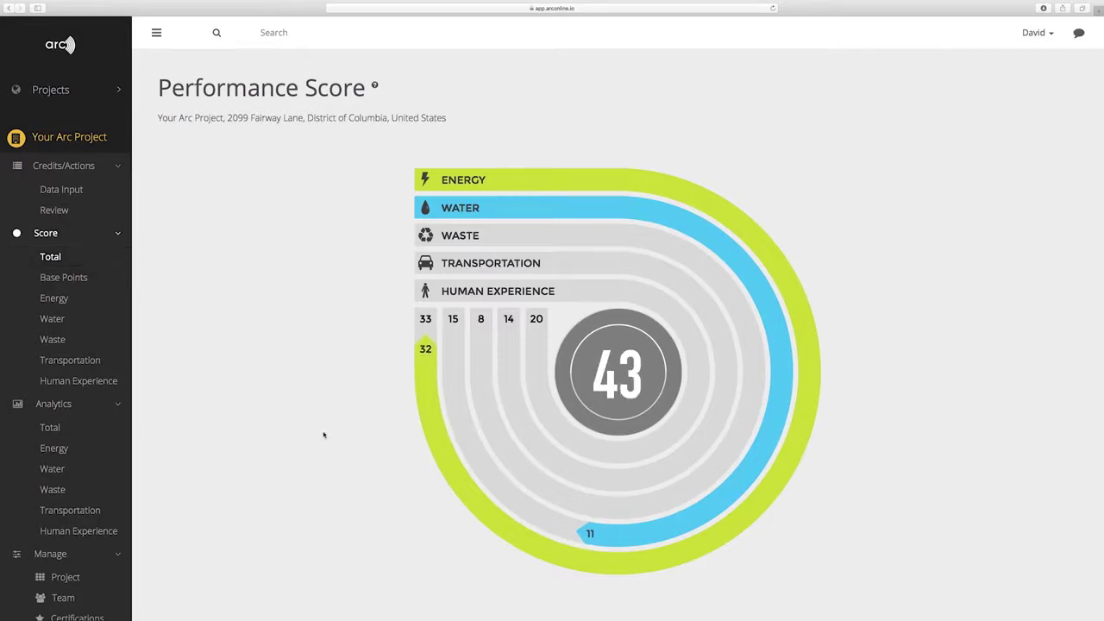
pyautogui.scroll(-3, 323, 434)
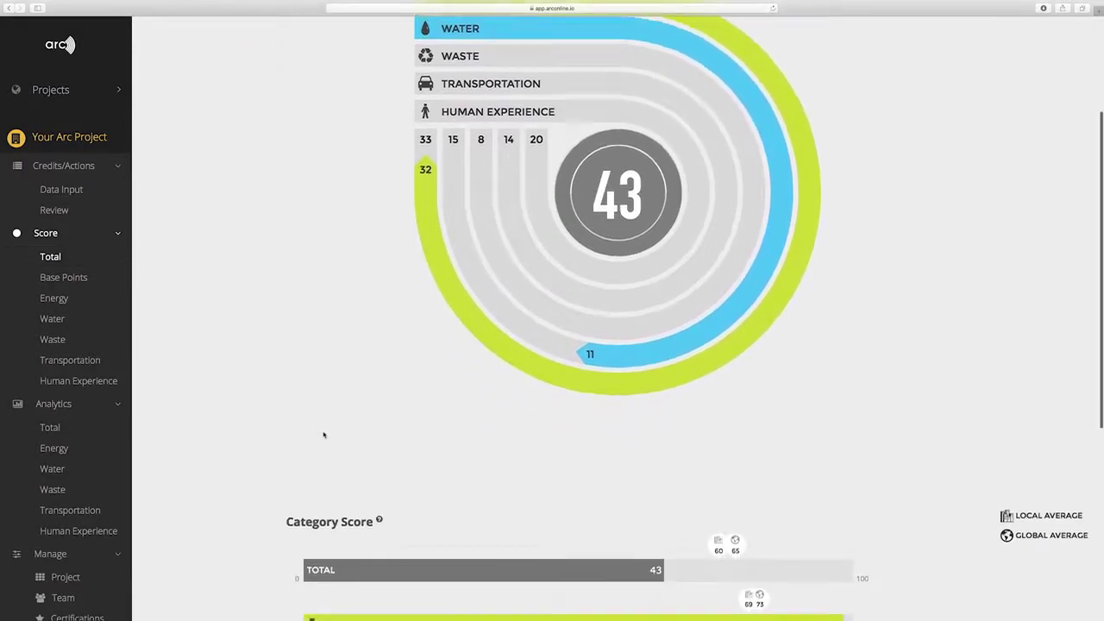
pyautogui.scroll(-2, 323, 435)
pyautogui.scroll(-2, 324, 434)
pyautogui.scroll(-3, 323, 435)
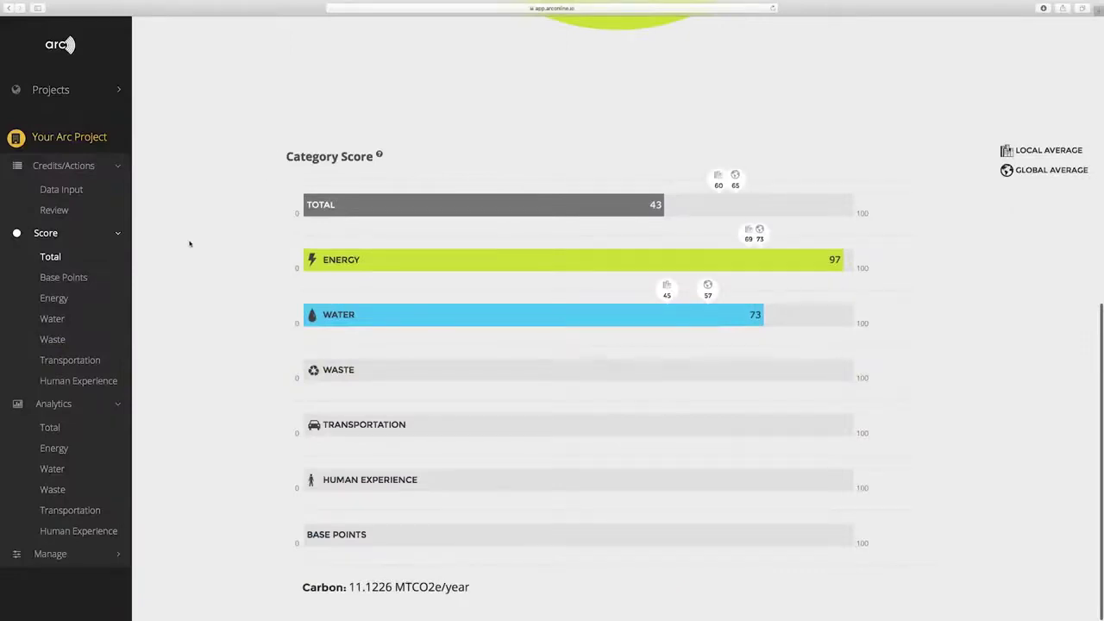
pyautogui.click(54, 298)
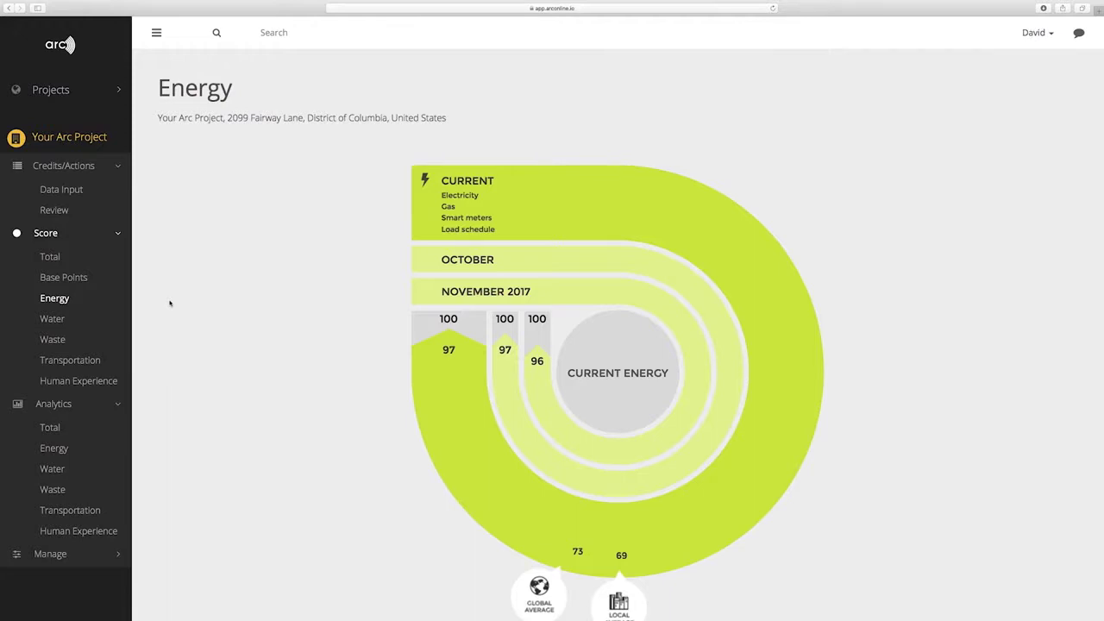
# Step: Browse the Energy analytics and switch Carbon Consumption from Per year to Per day
pyautogui.scroll(-2, 170, 303)
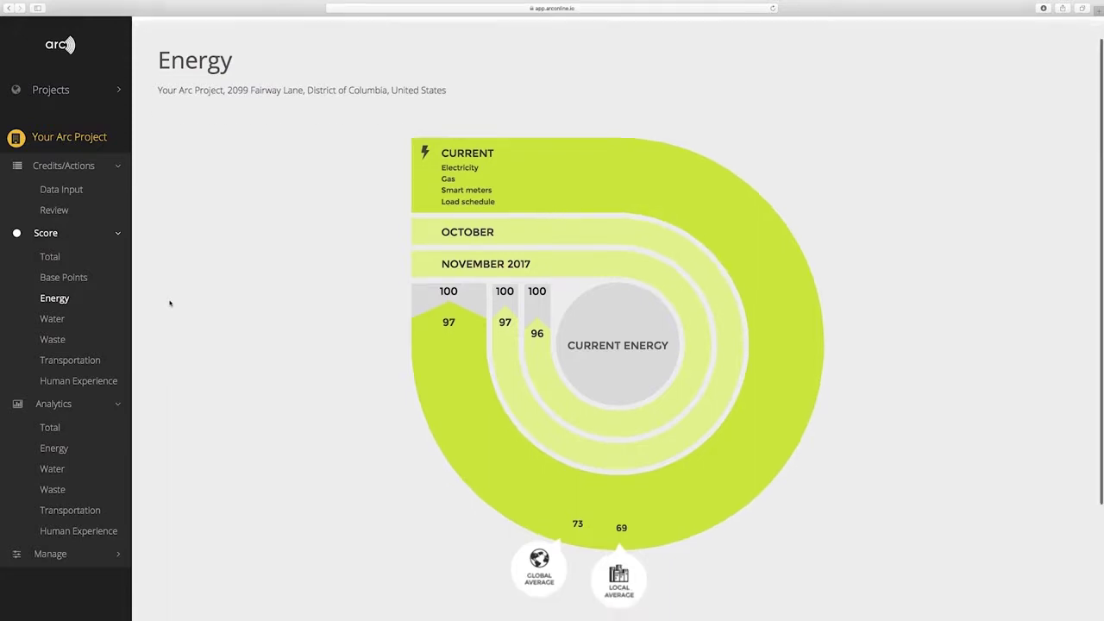
pyautogui.scroll(-2, 170, 303)
pyautogui.scroll(-1, 170, 303)
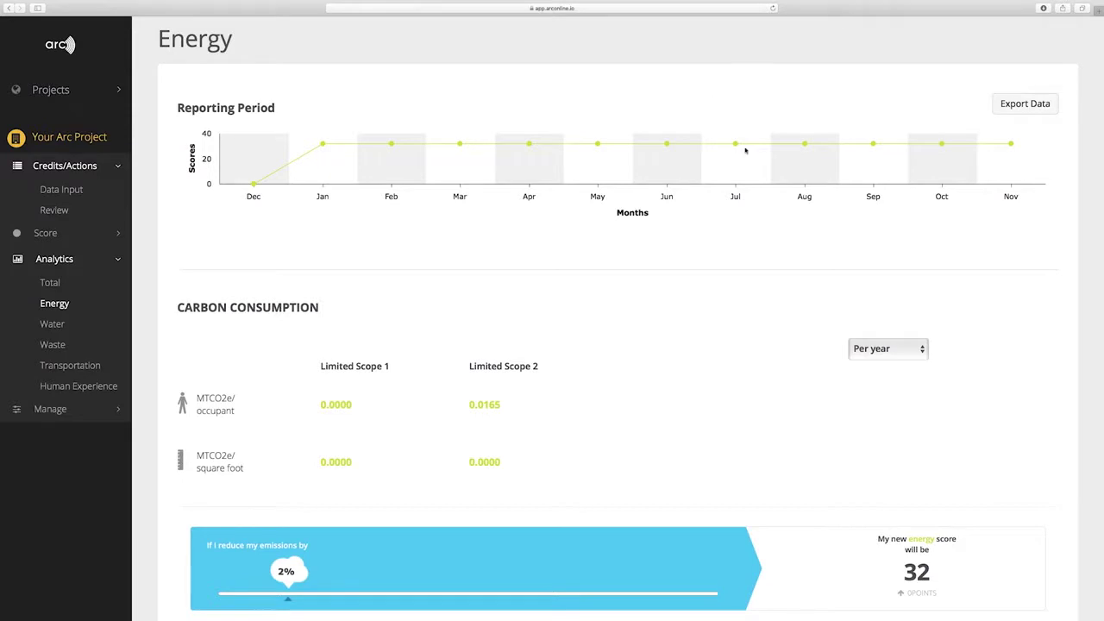
pyautogui.click(922, 350)
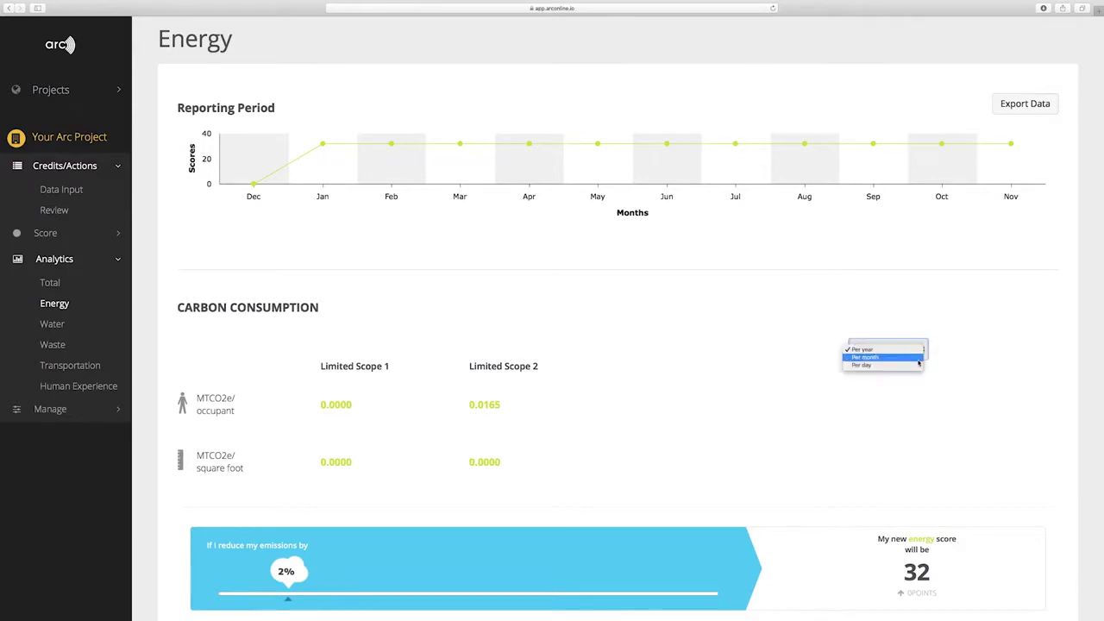
pyautogui.click(907, 362)
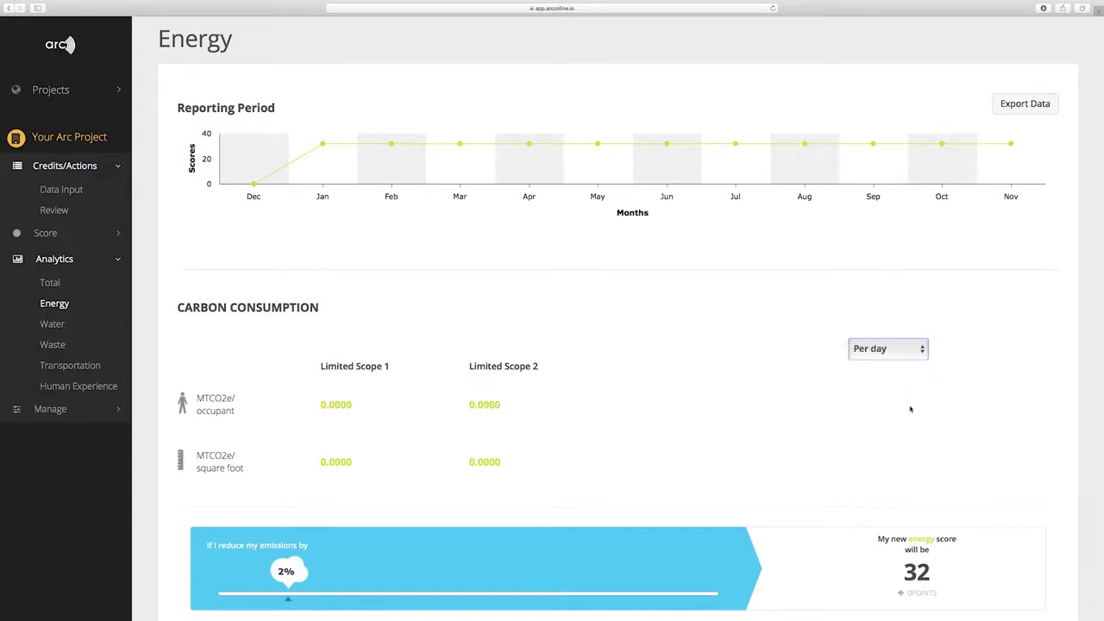
pyautogui.scroll(-3, 910, 408)
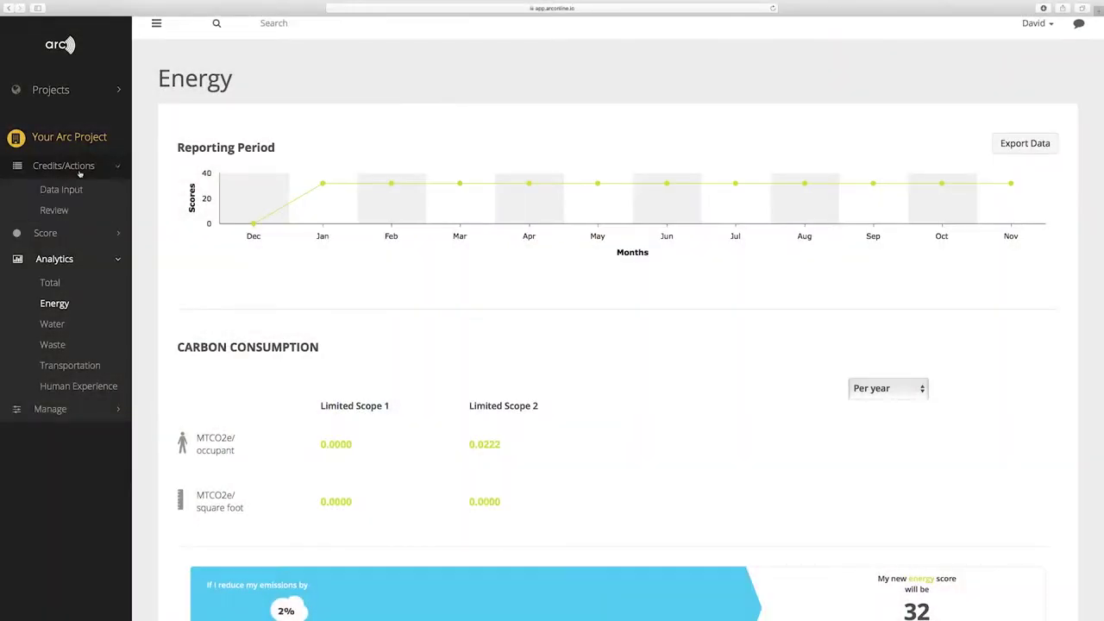
# Step: Open Create Report from the gear menu on the Data Input page
pyautogui.click(75, 189)
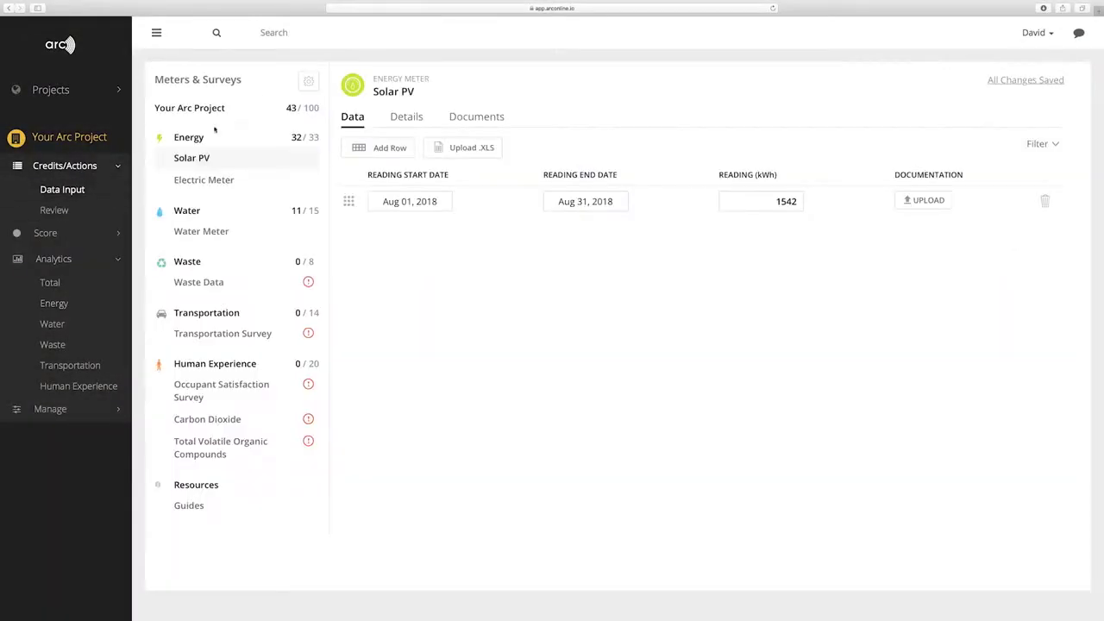
pyautogui.click(308, 82)
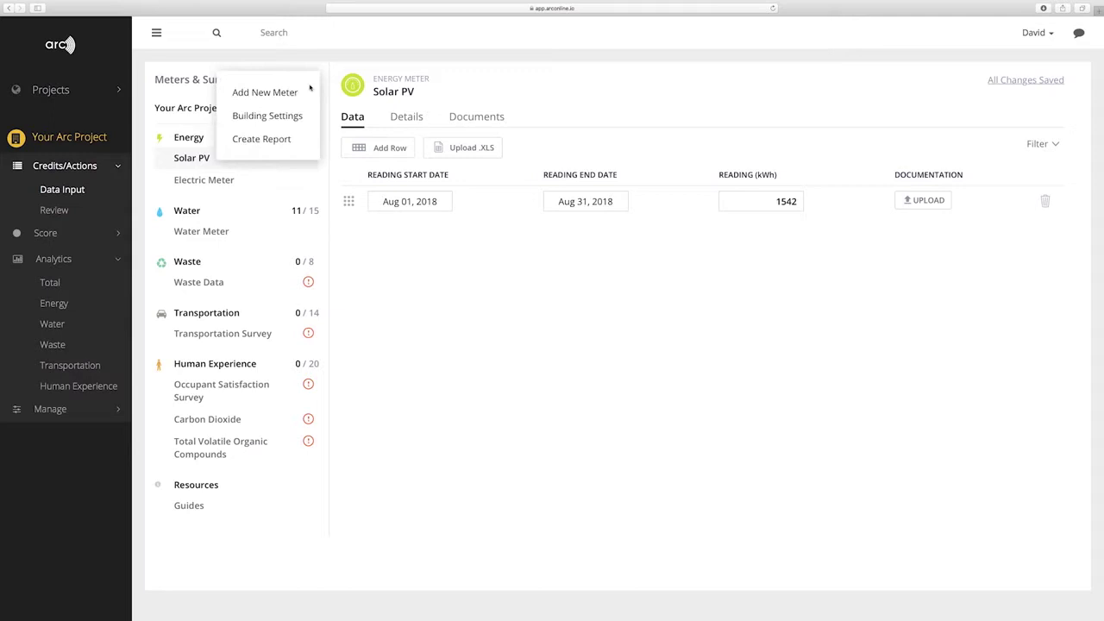
pyautogui.click(301, 139)
# Step: Set the report range to Aug 01, 2018 – Oct 31, 2018 and download it
pyautogui.click(480, 163)
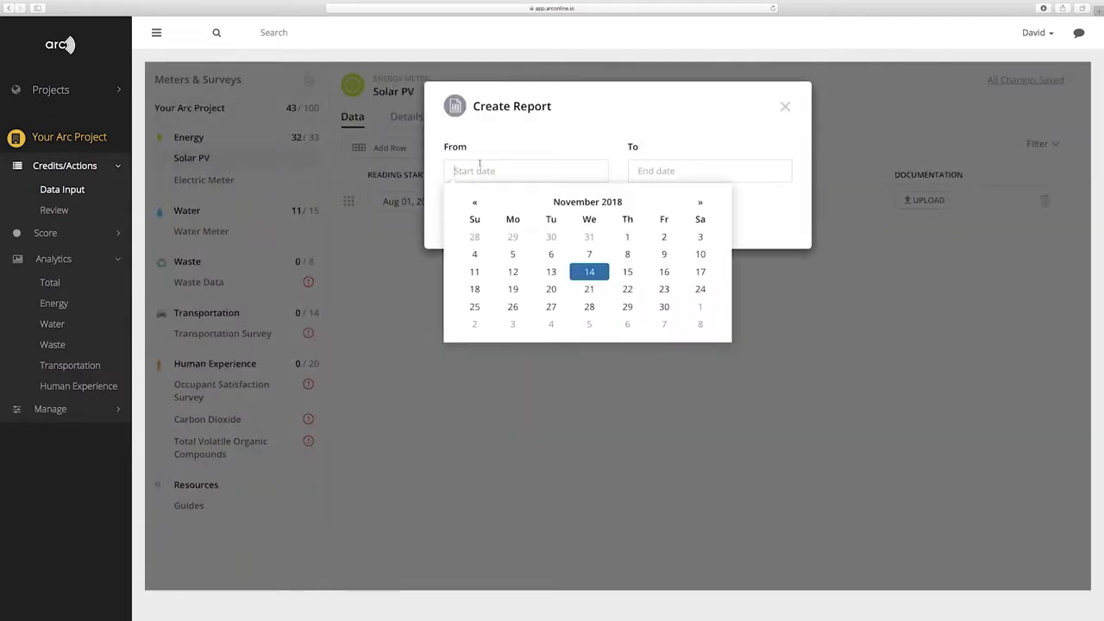
pyautogui.click(474, 202)
pyautogui.click(475, 202)
pyautogui.click(474, 202)
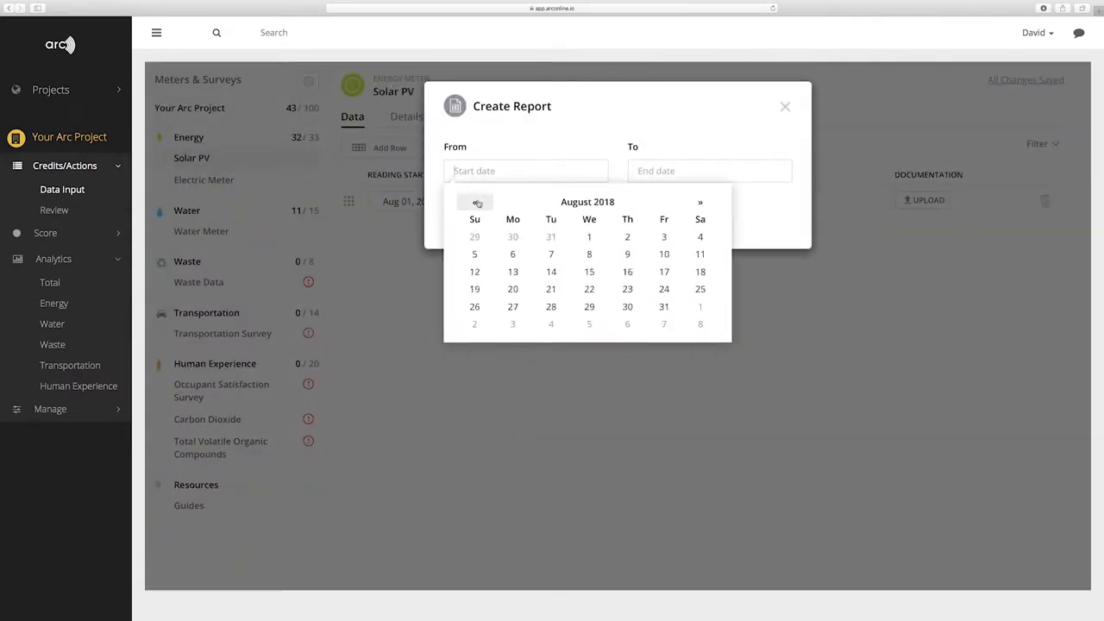
pyautogui.click(589, 237)
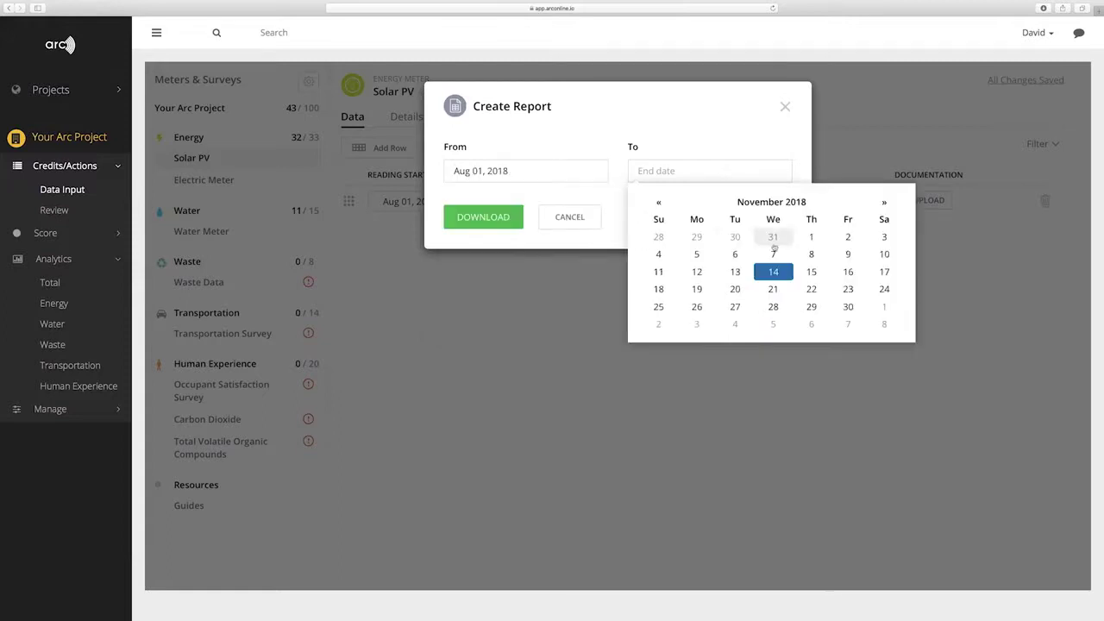
pyautogui.click(773, 236)
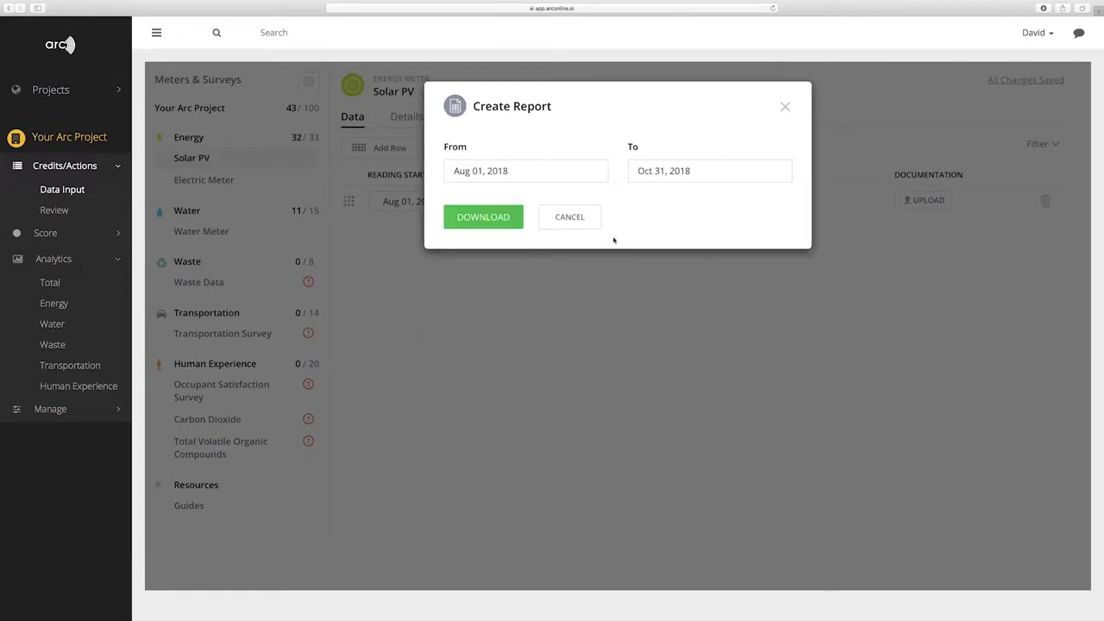
pyautogui.click(498, 225)
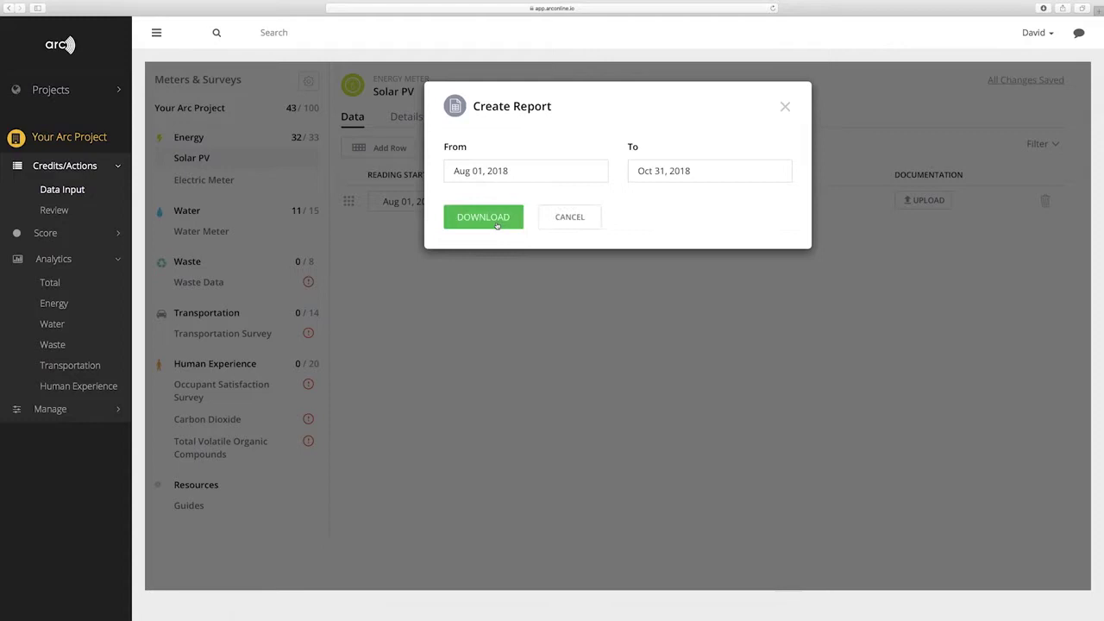